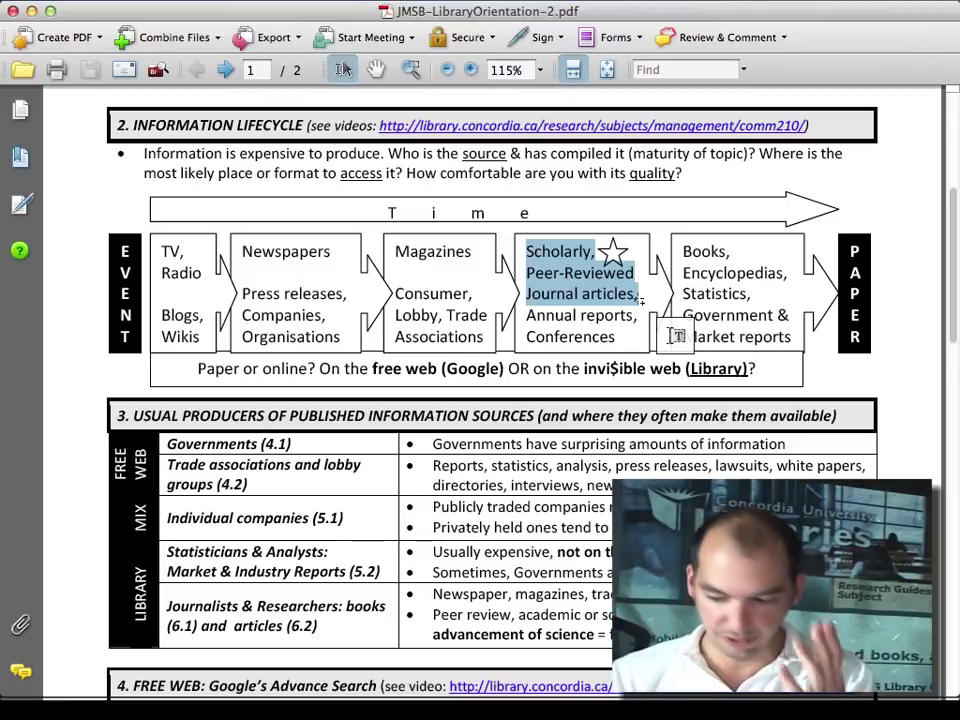
# - From the Concordia Libraries Databases page, open Business Article Databases and then Business Source Complete
pyautogui.click(31, 11)
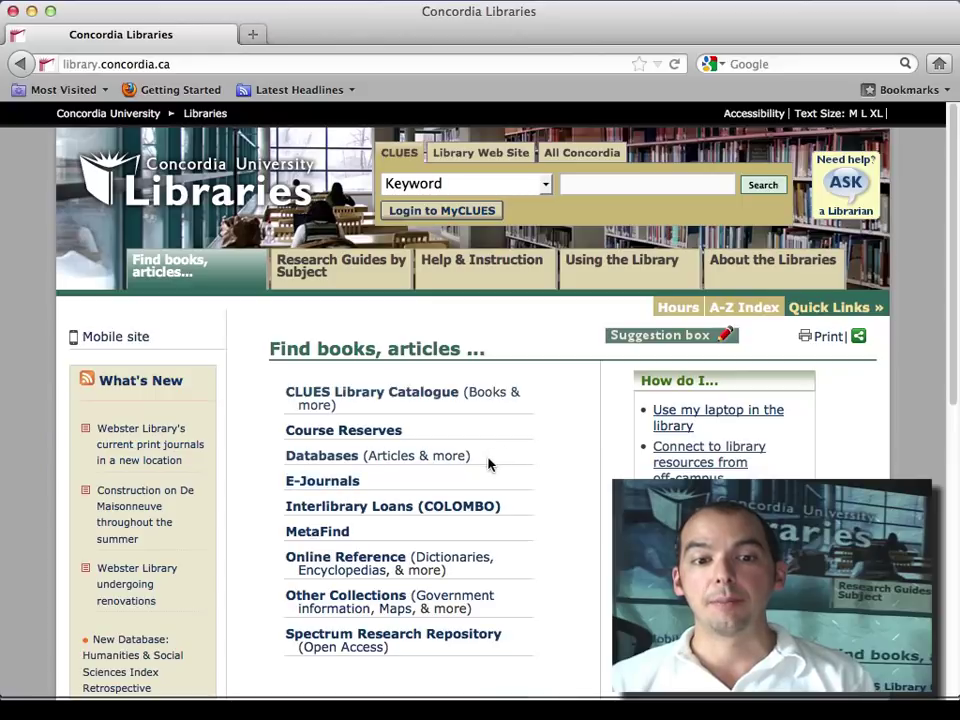
pyautogui.moveTo(300, 455); pyautogui.dragTo(386, 488)
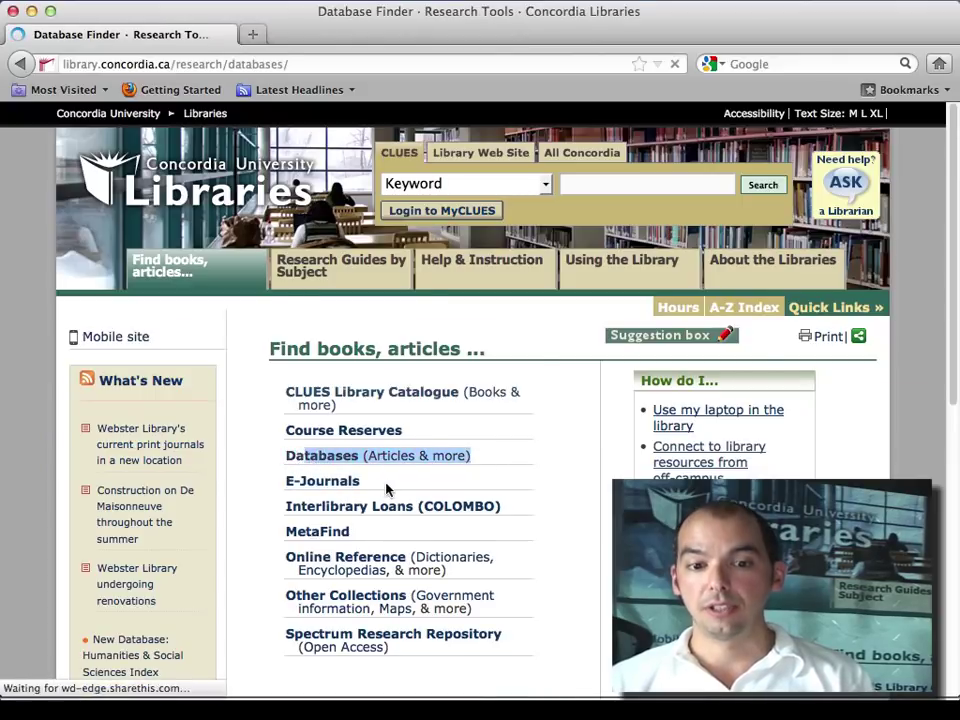
pyautogui.scroll(-3, 476, 504)
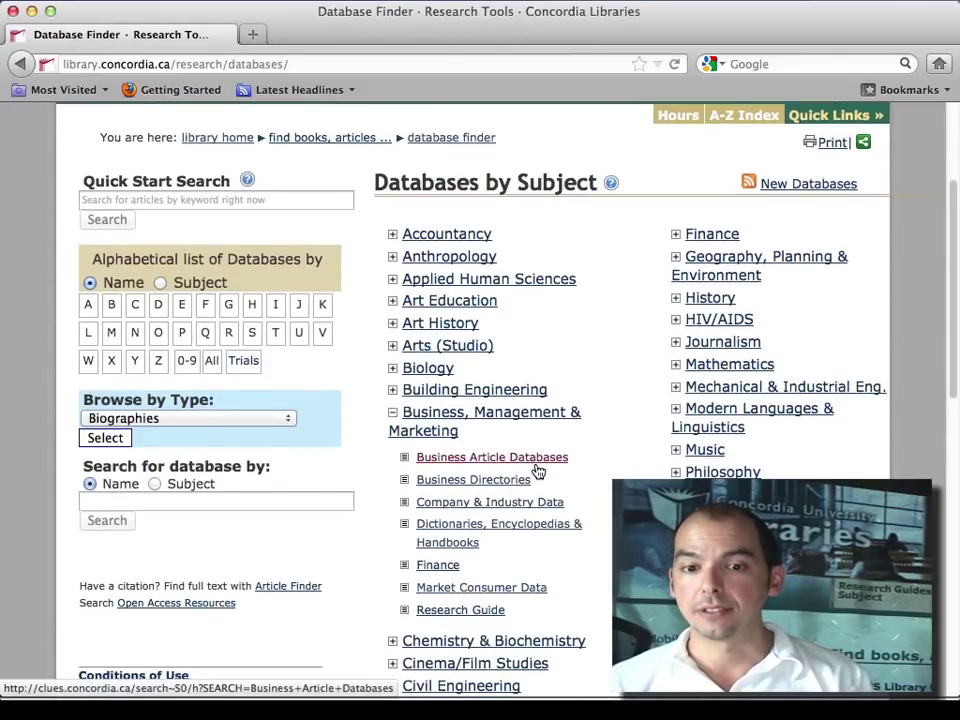
pyautogui.click(536, 464)
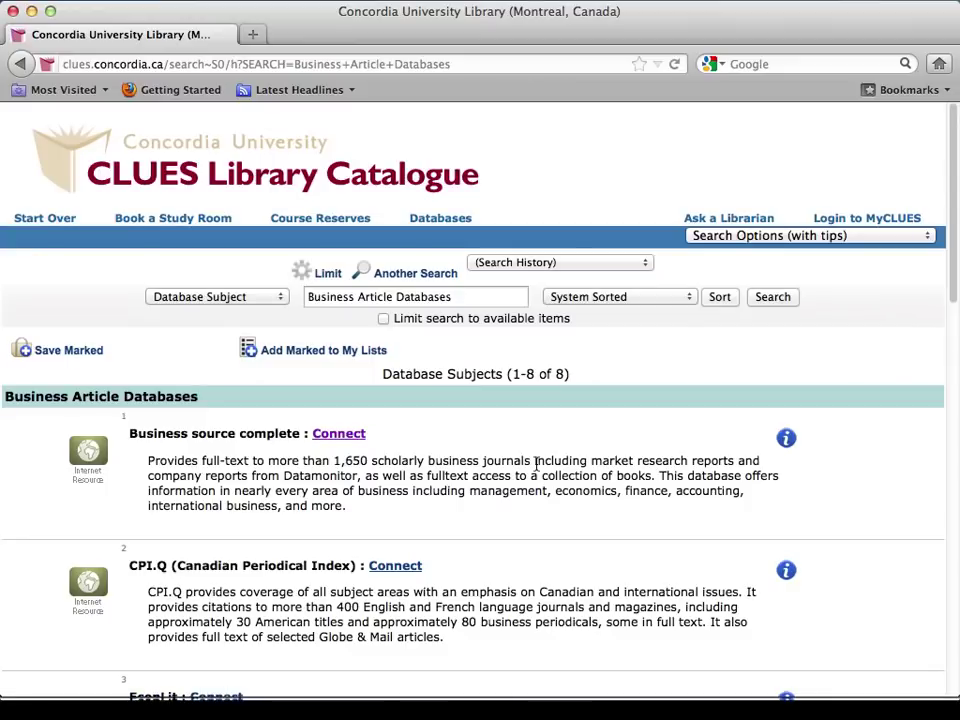
pyautogui.click(337, 443)
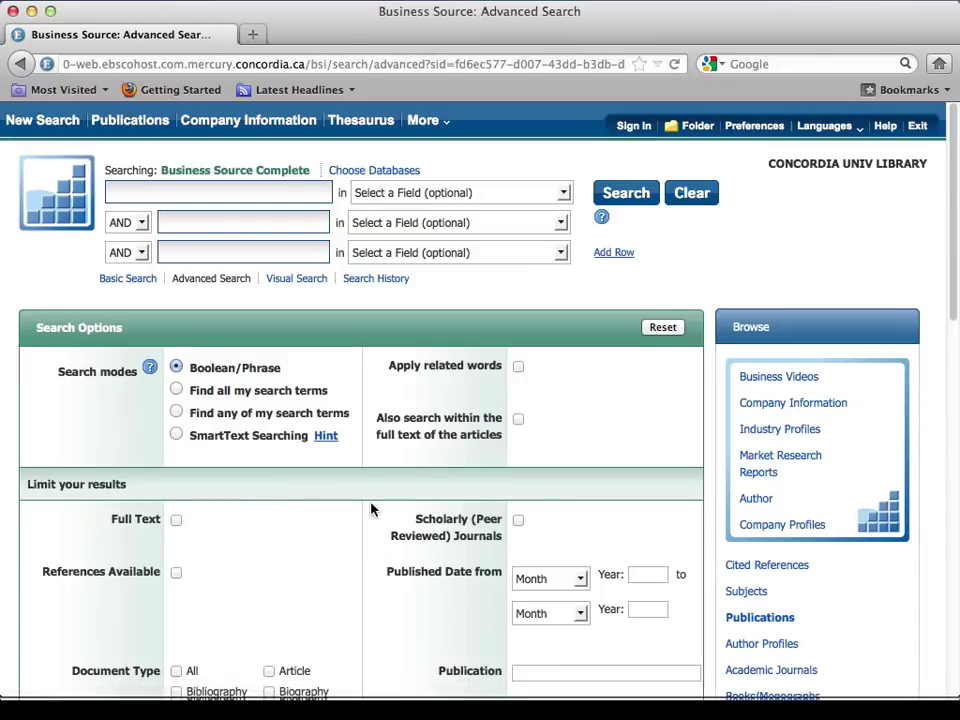
# - Limit to Scholarly (Peer Reviewed) Journals and enter the terms 'emotional intelligence' and 'intrinsic motivation'
pyautogui.moveTo(418, 519); pyautogui.dragTo(485, 547)
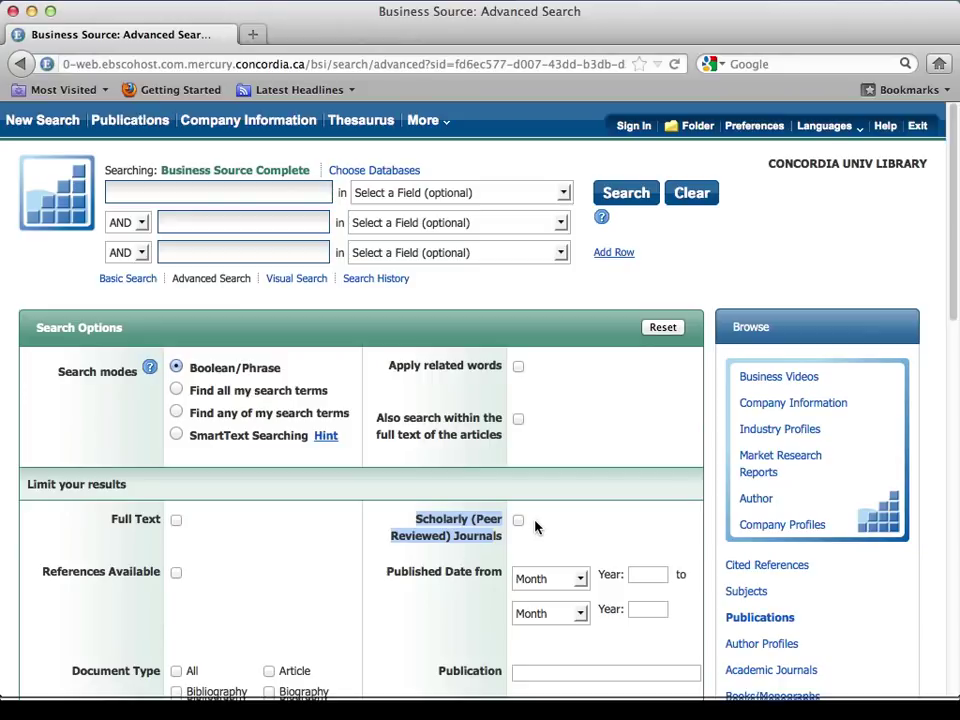
pyautogui.click(519, 522)
pyautogui.click(186, 193)
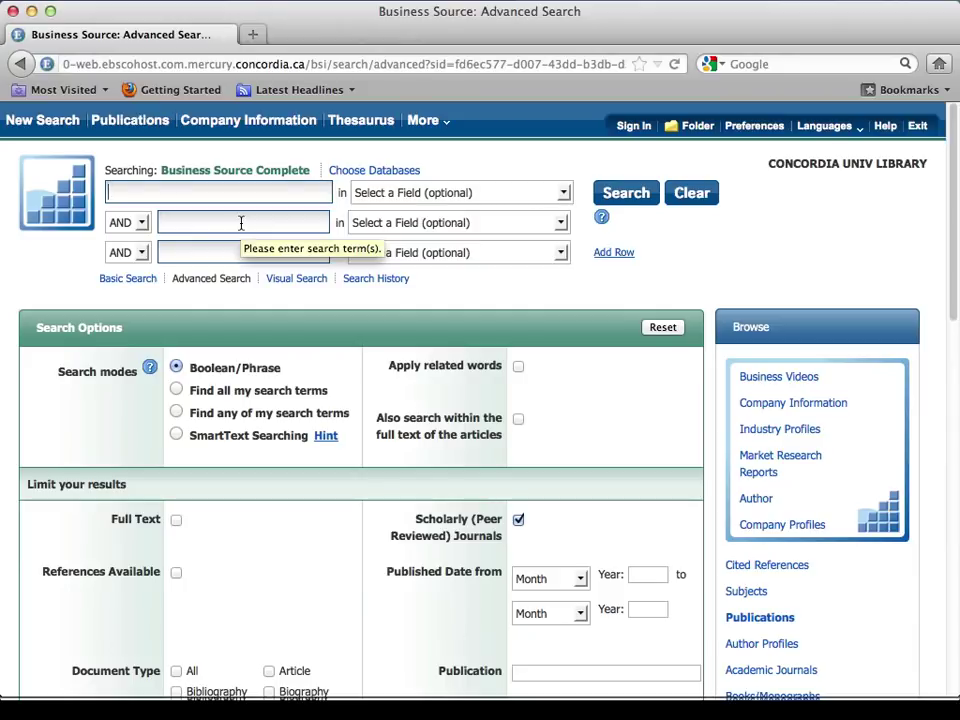
pyautogui.write('emotion')
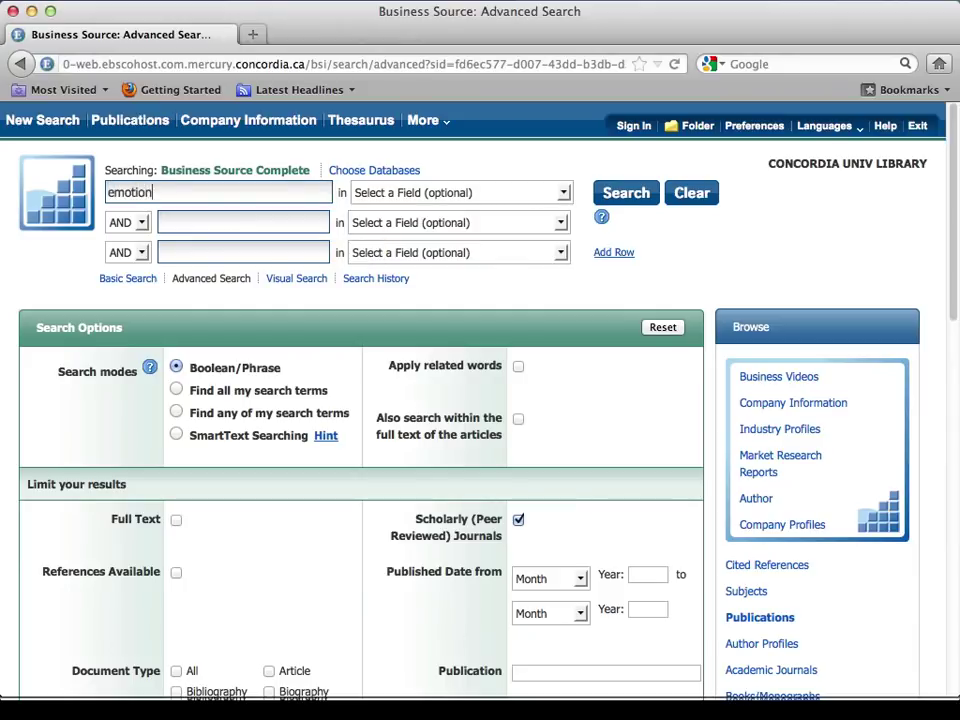
pyautogui.write('al inytelligence')
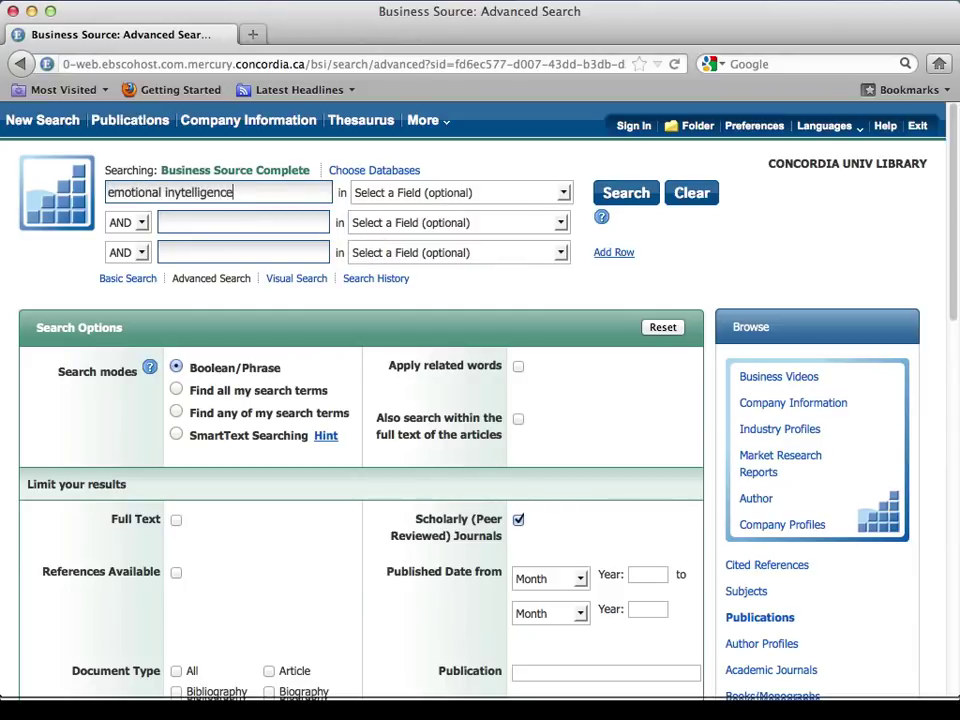
pyautogui.click(180, 193)
pyautogui.press('BackSpace')
pyautogui.press('BackSpace')
pyautogui.click(229, 223)
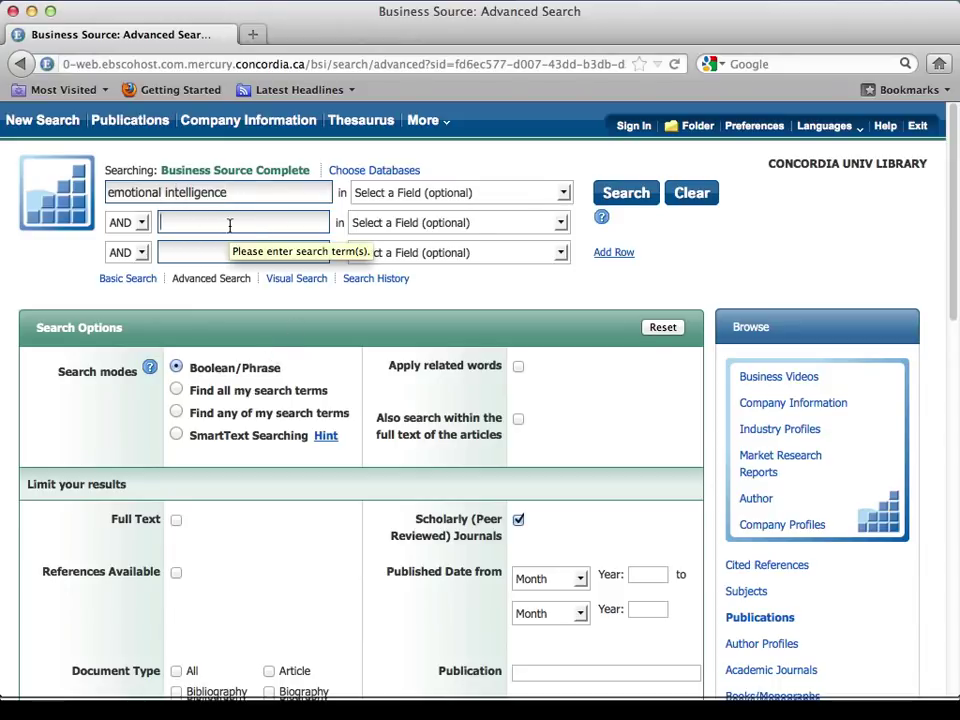
pyautogui.write('intrinsic')
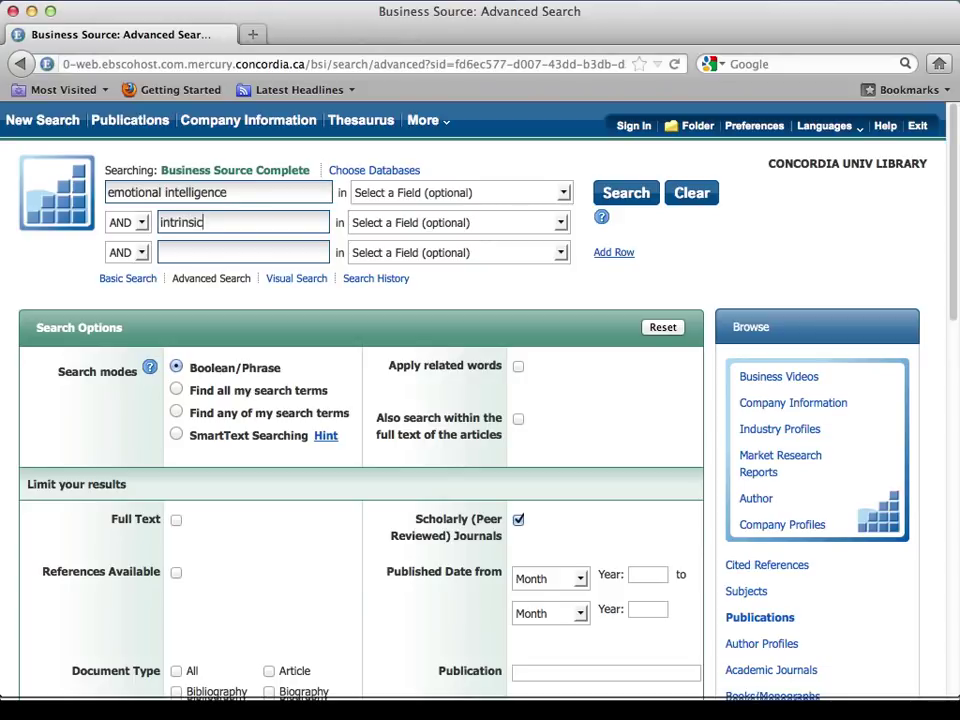
pyautogui.write(' moticva')
pyautogui.press('BackSpace')
pyautogui.write('vation')
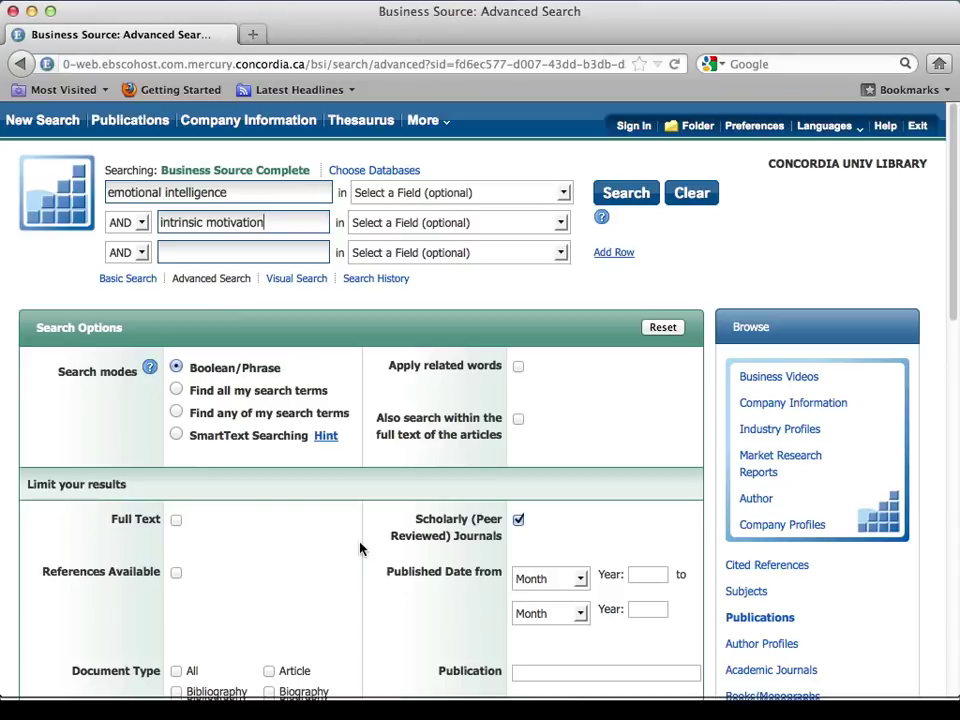
# - Run the combined search and scroll through the 3 peer-reviewed results
pyautogui.click(625, 194)
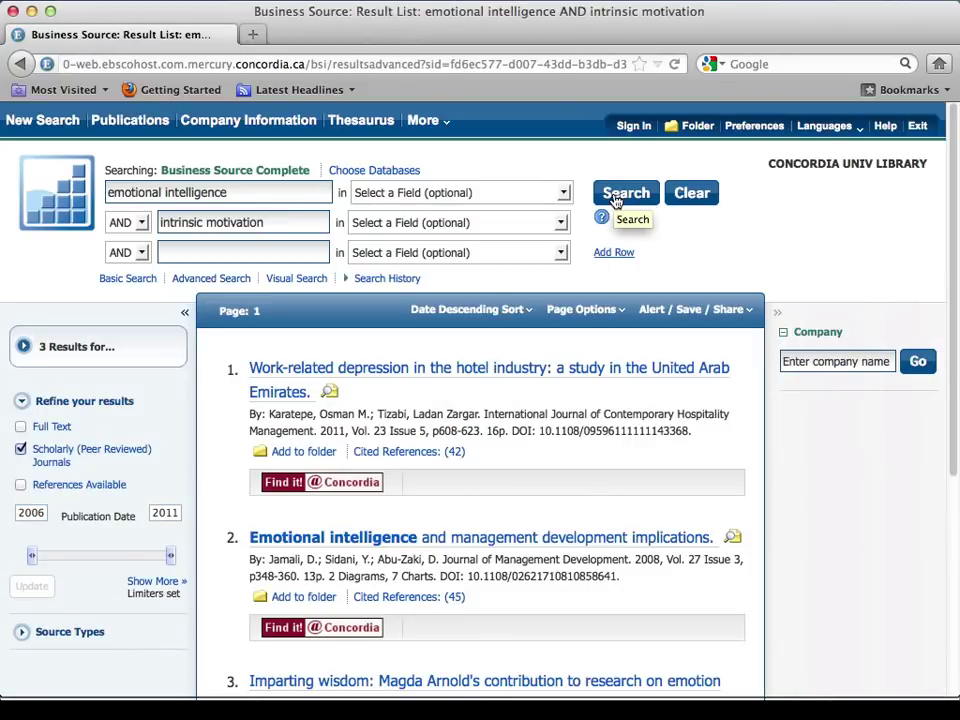
pyautogui.scroll(-2, 565, 403)
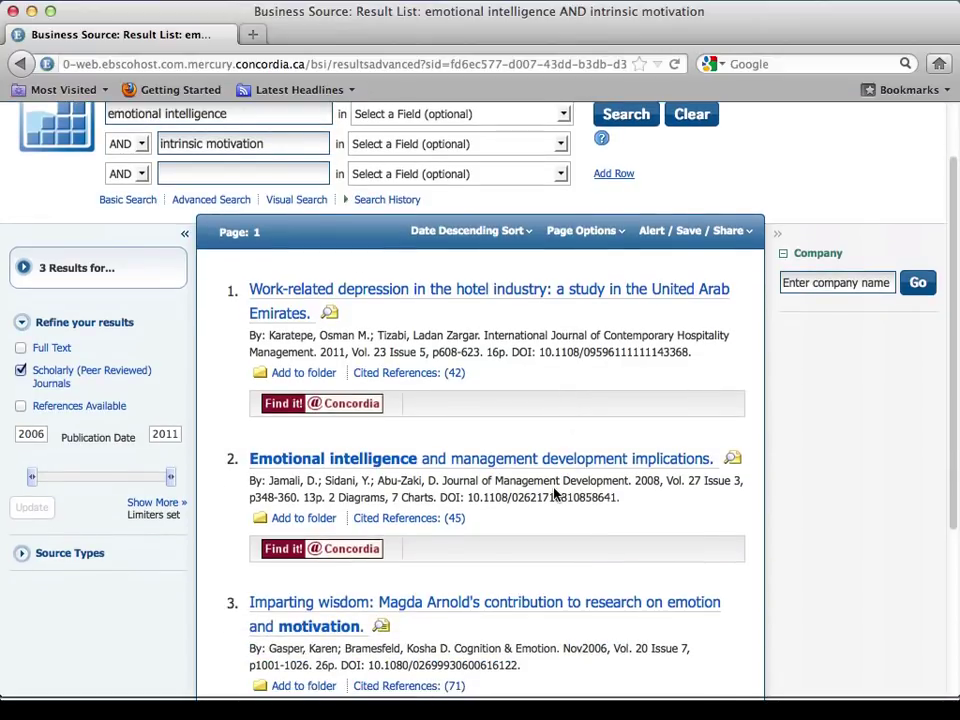
pyautogui.scroll(-1, 557, 494)
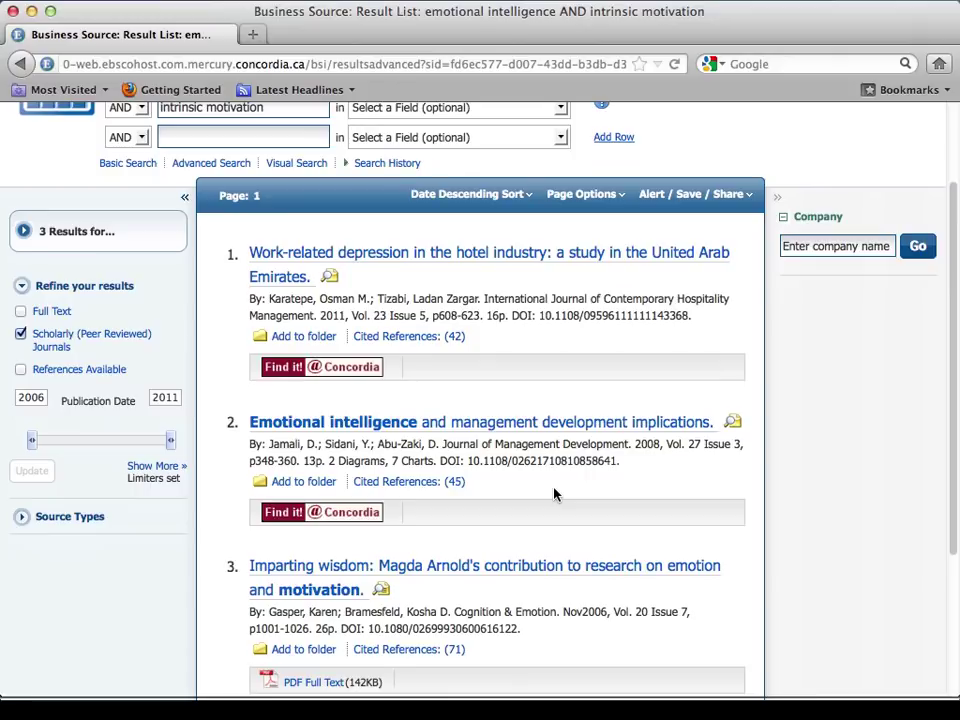
pyautogui.scroll(-1, 539, 487)
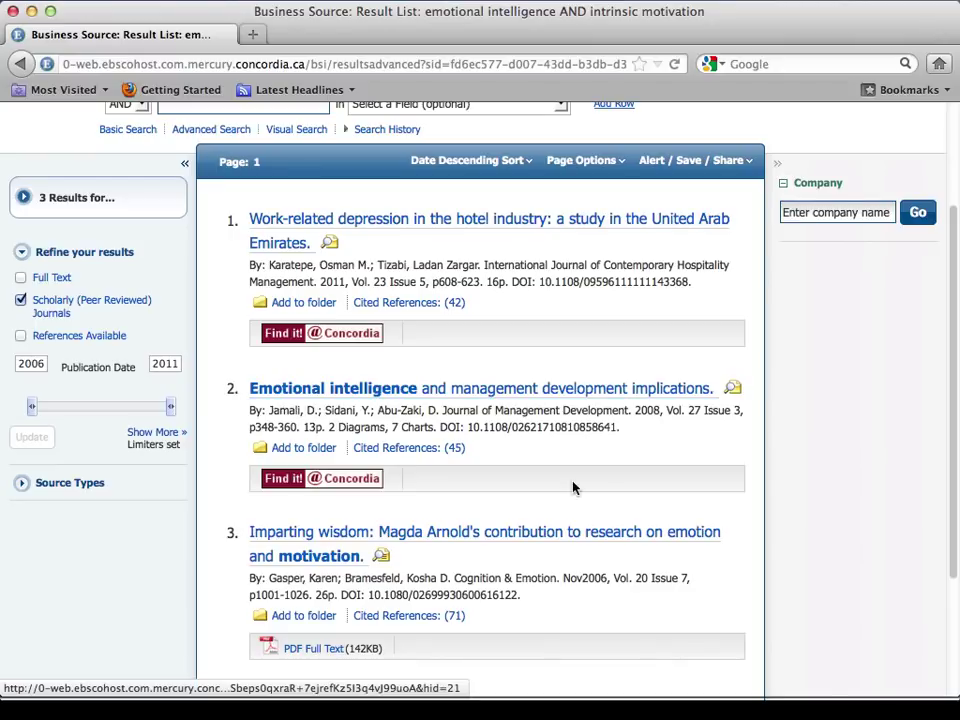
# - Open result 2's full text in Emerald Management Xtra via Find it @ Concordia, then close it
pyautogui.click(330, 486)
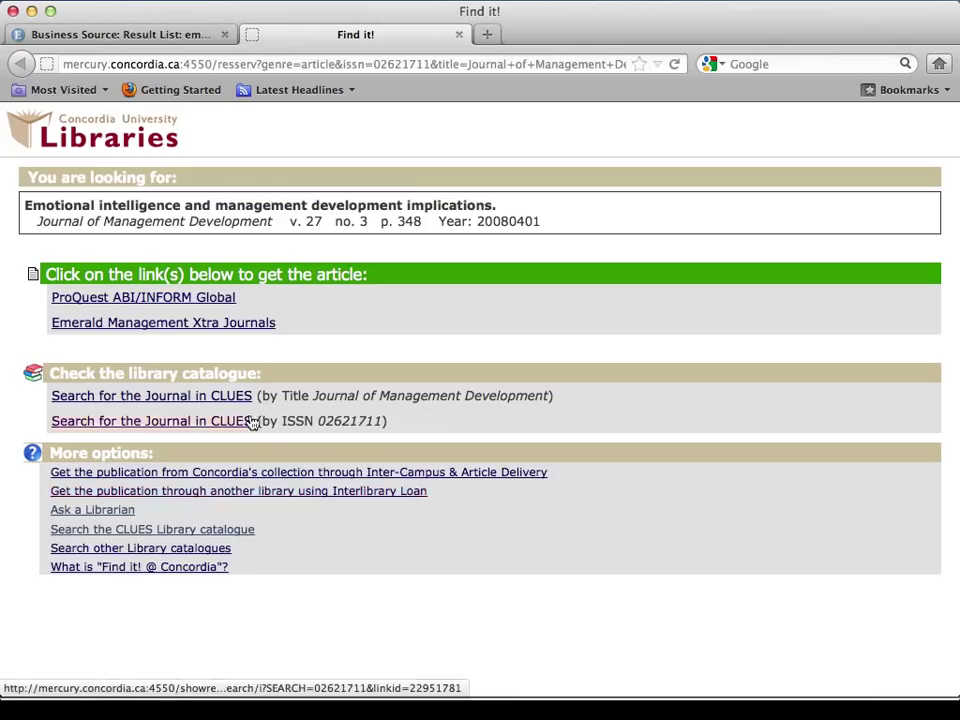
pyautogui.click(235, 331)
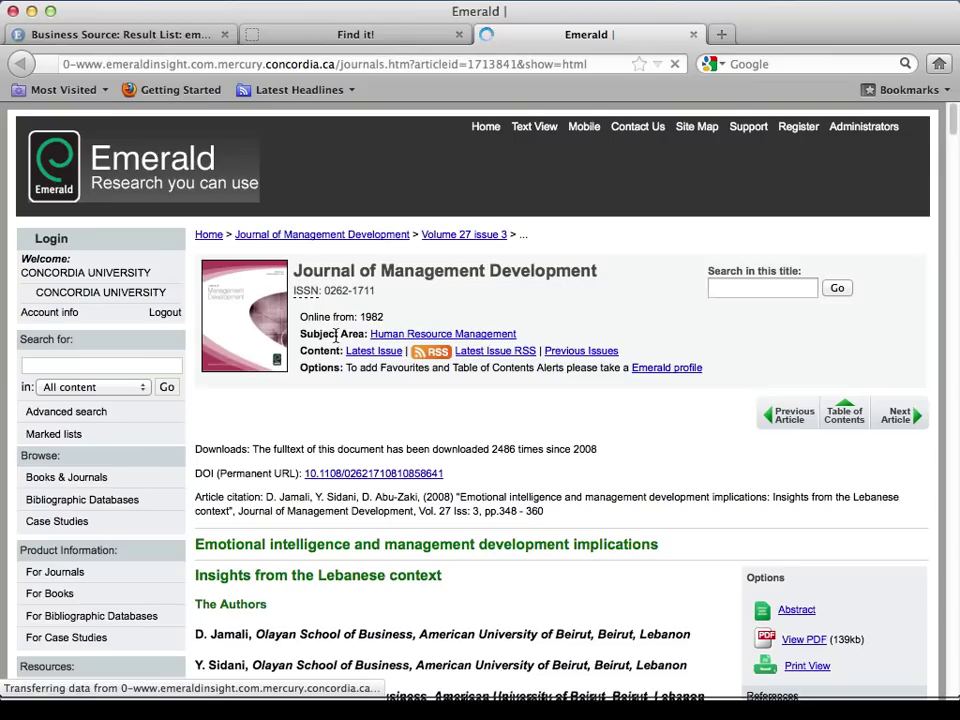
pyautogui.scroll(-5, 336, 336)
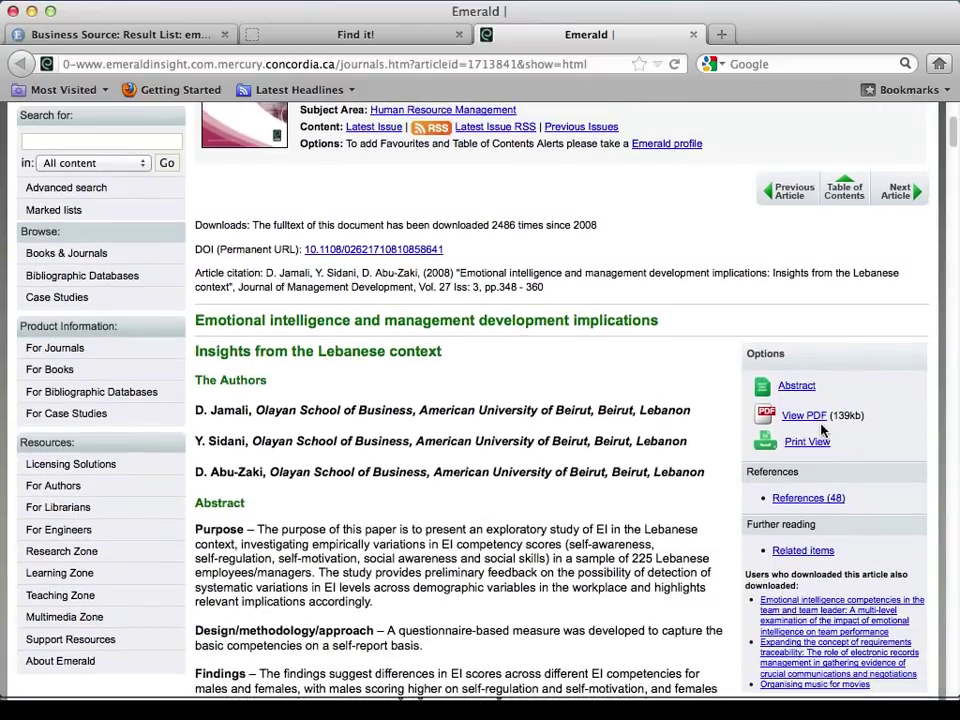
pyautogui.click(812, 416)
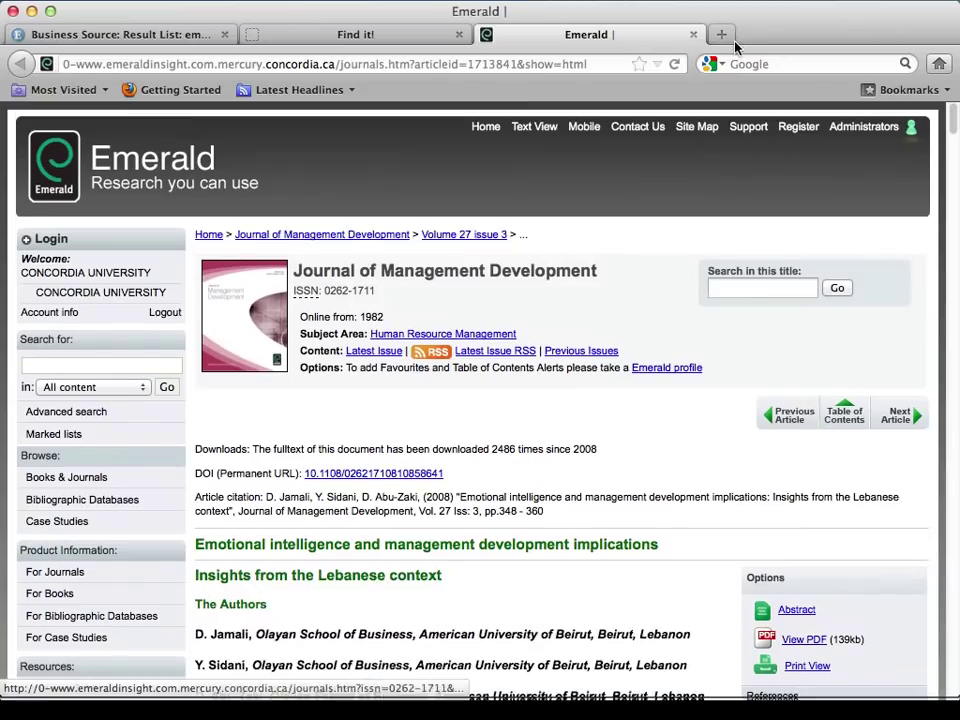
pyautogui.click(693, 34)
# - Close the Find it! page and select 'intrinsic motivation' in the second search box
pyautogui.click(457, 37)
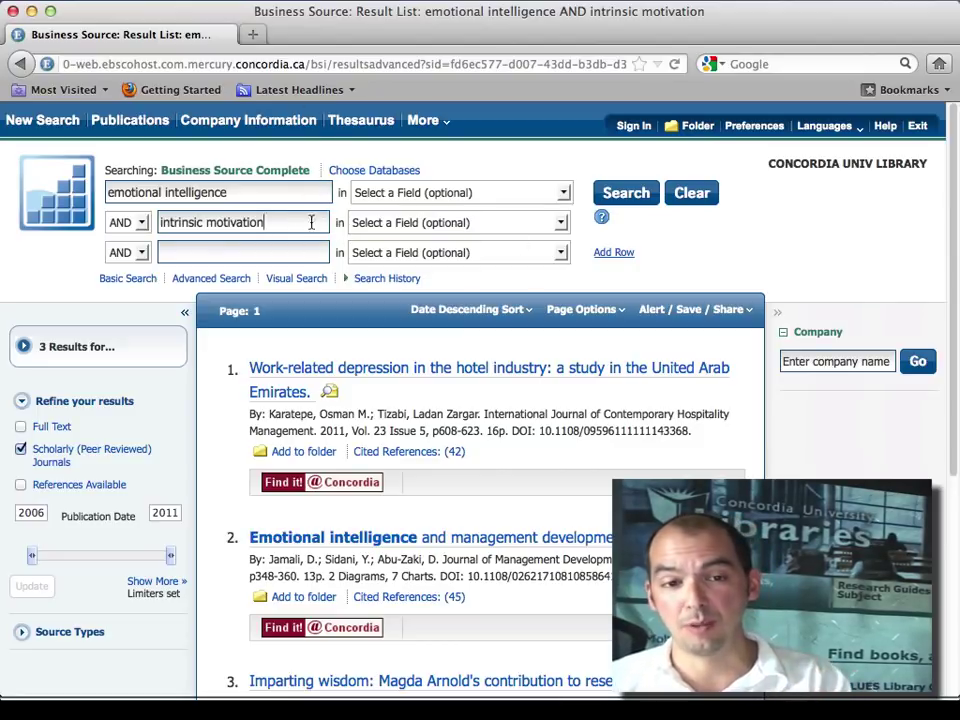
pyautogui.moveTo(311, 222); pyautogui.dragTo(161, 222)
# - Rerun the search for 'emotional intelligence' alone and expand the Subject: Thesaurus Term facet
pyautogui.press('BackSpace')
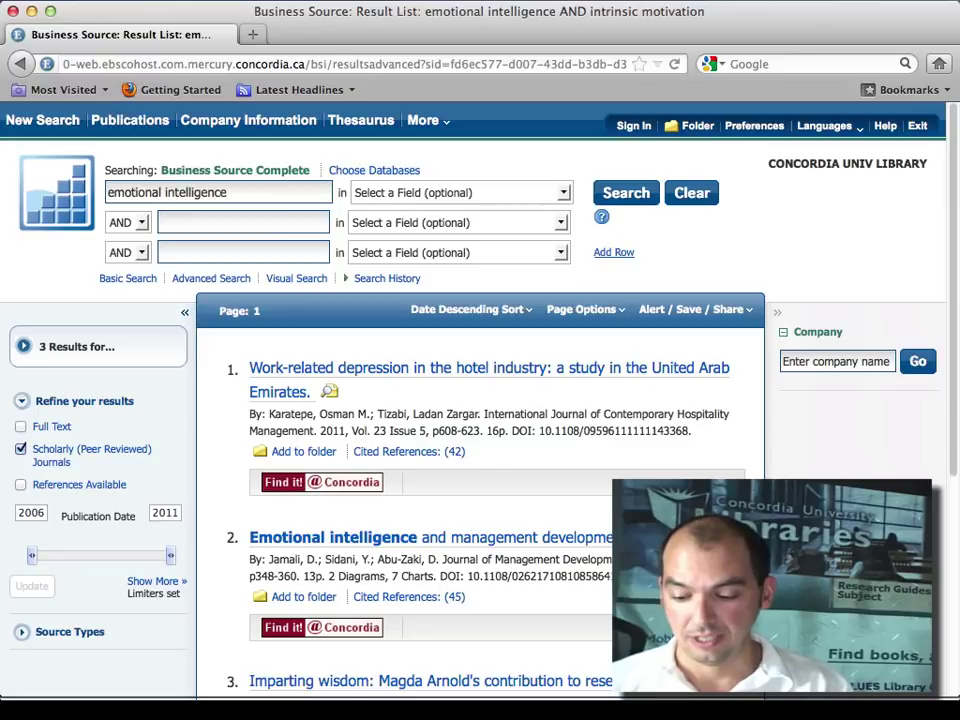
pyautogui.press('Return')
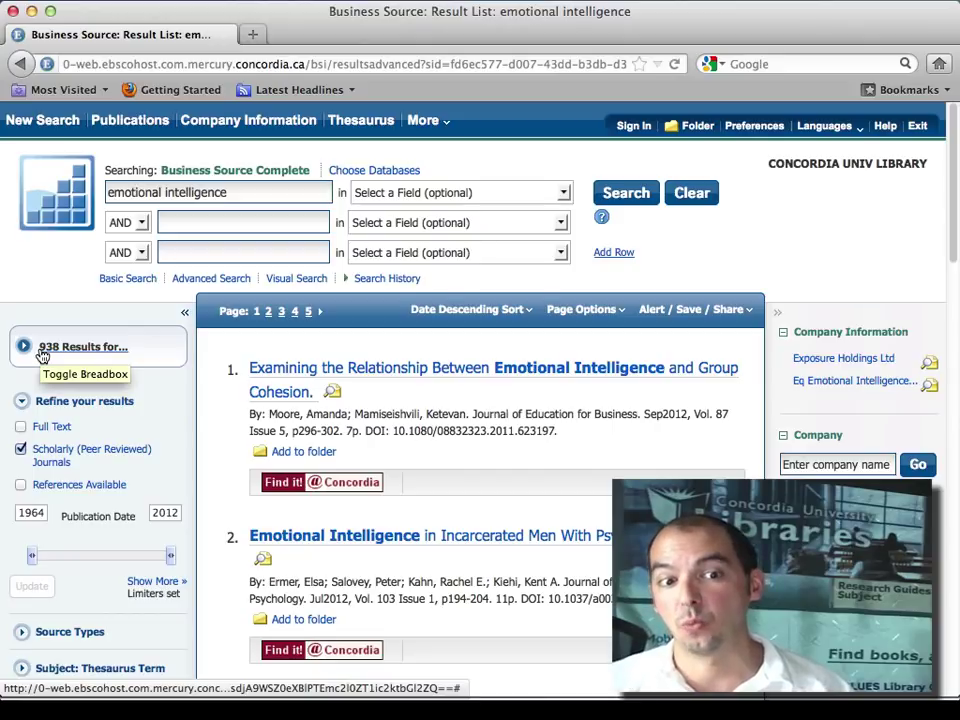
pyautogui.scroll(-2, 45, 362)
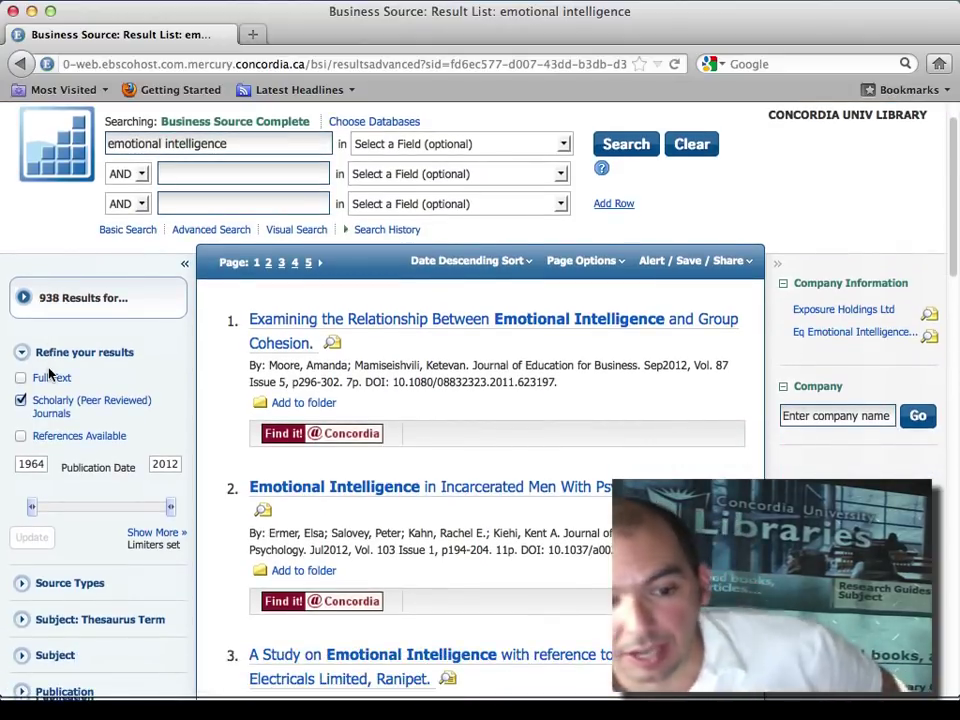
pyautogui.scroll(-4, 47, 372)
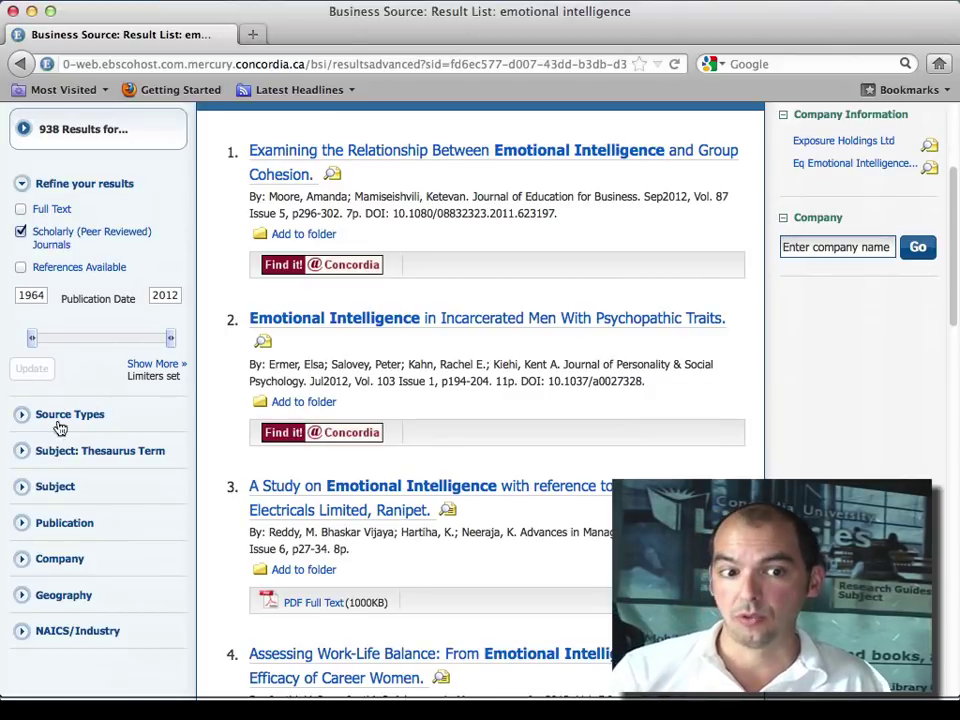
pyautogui.click(157, 452)
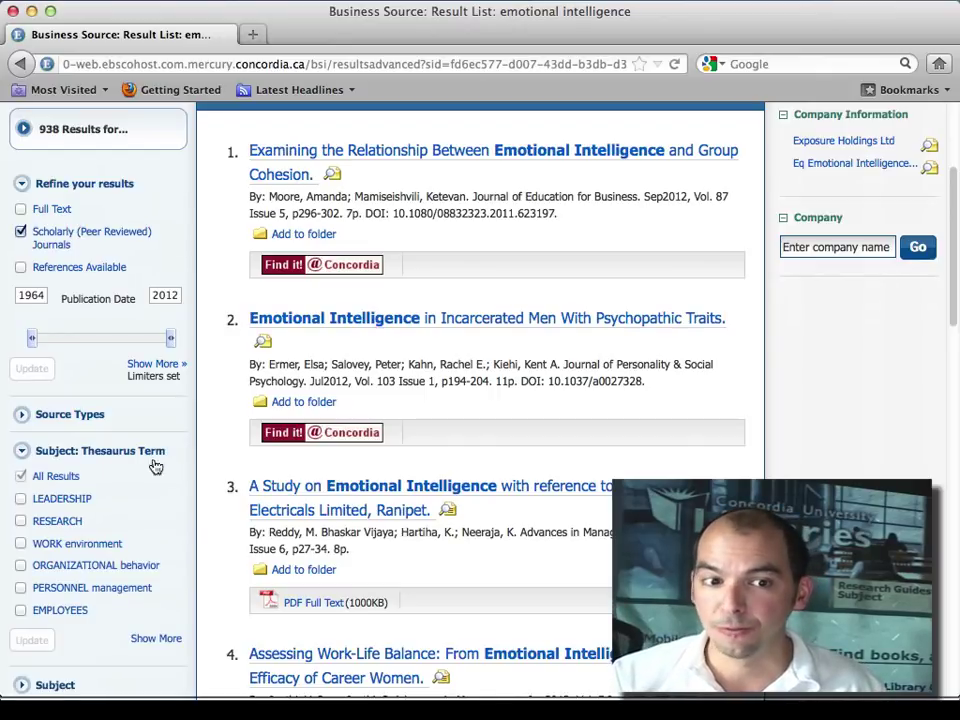
# - Limit the results to the subject terms EMPLOYEES and JOB satisfaction, leaving 49 results
pyautogui.click(158, 637)
pyautogui.scroll(-3, 307, 480)
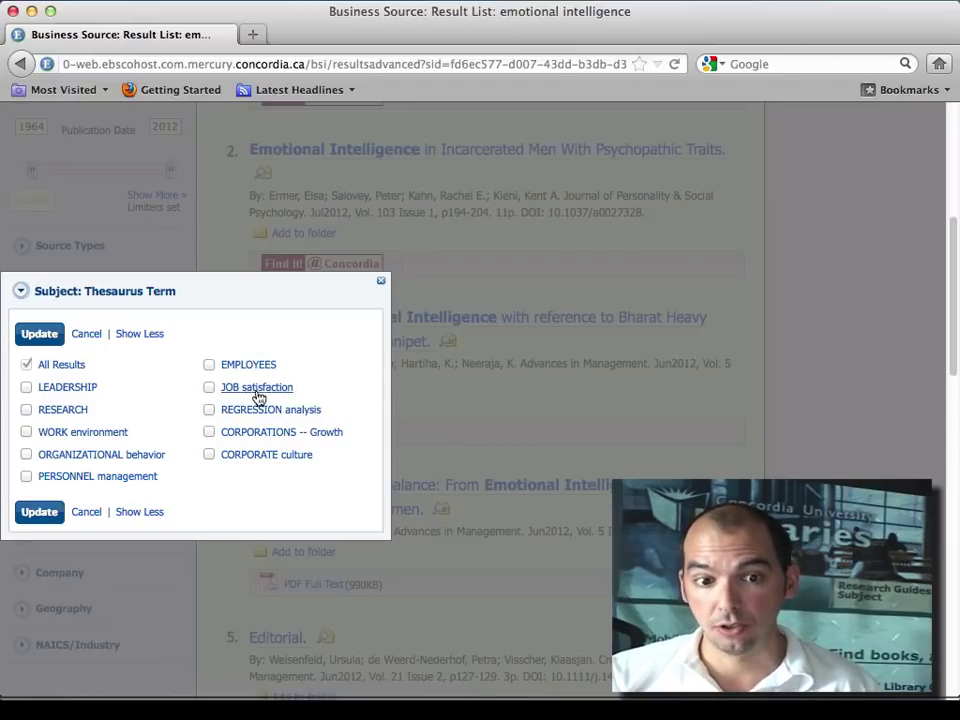
pyautogui.click(209, 387)
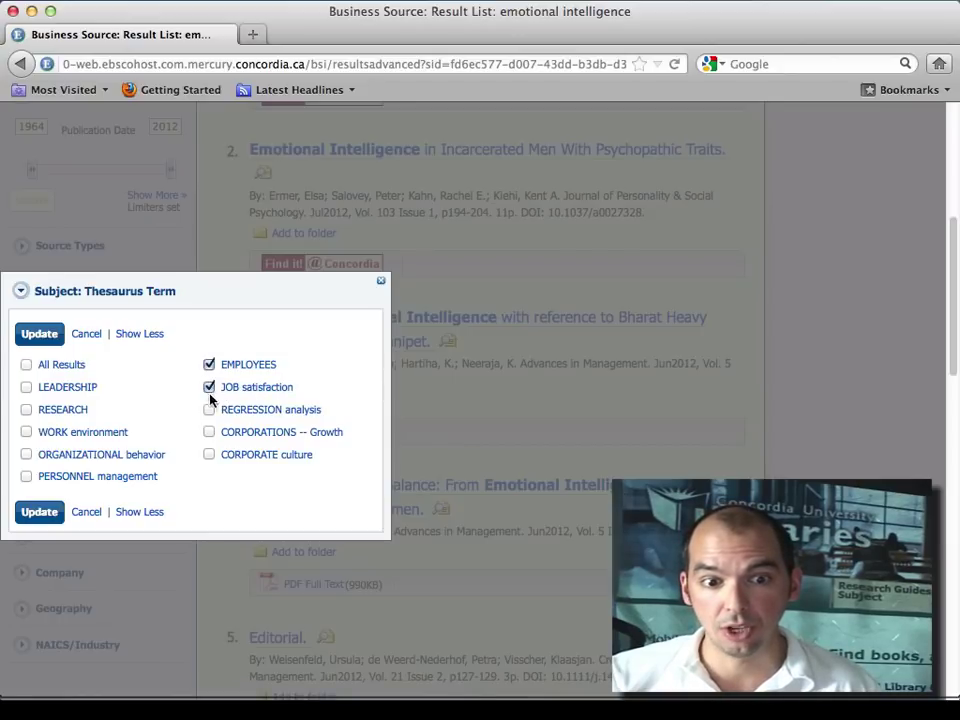
pyautogui.click(37, 514)
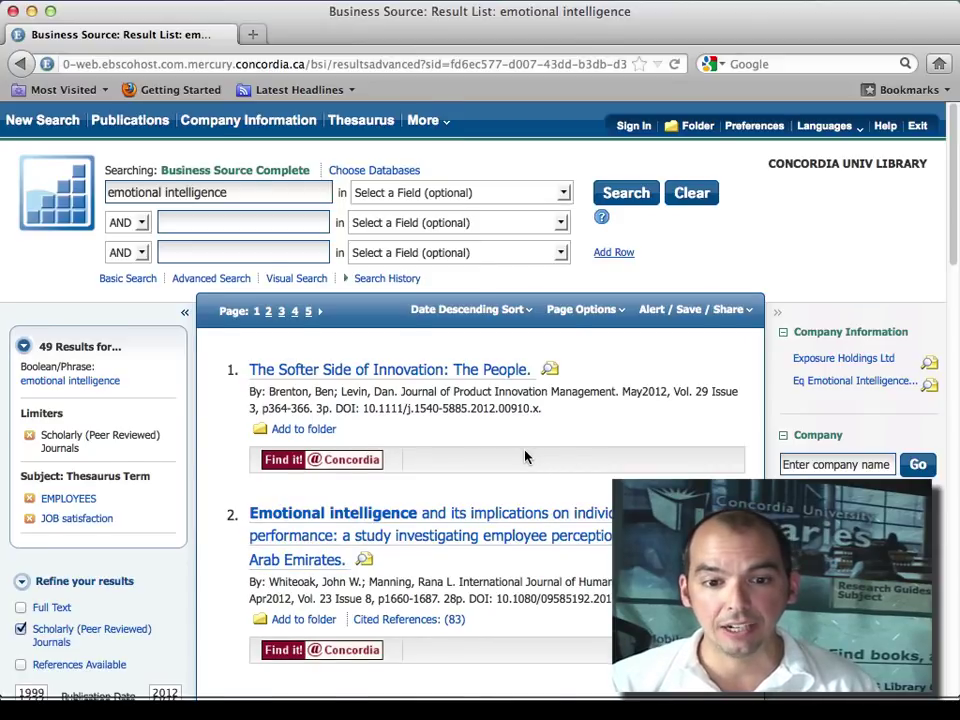
pyautogui.scroll(-5, 525, 457)
pyautogui.scroll(1, 561, 311)
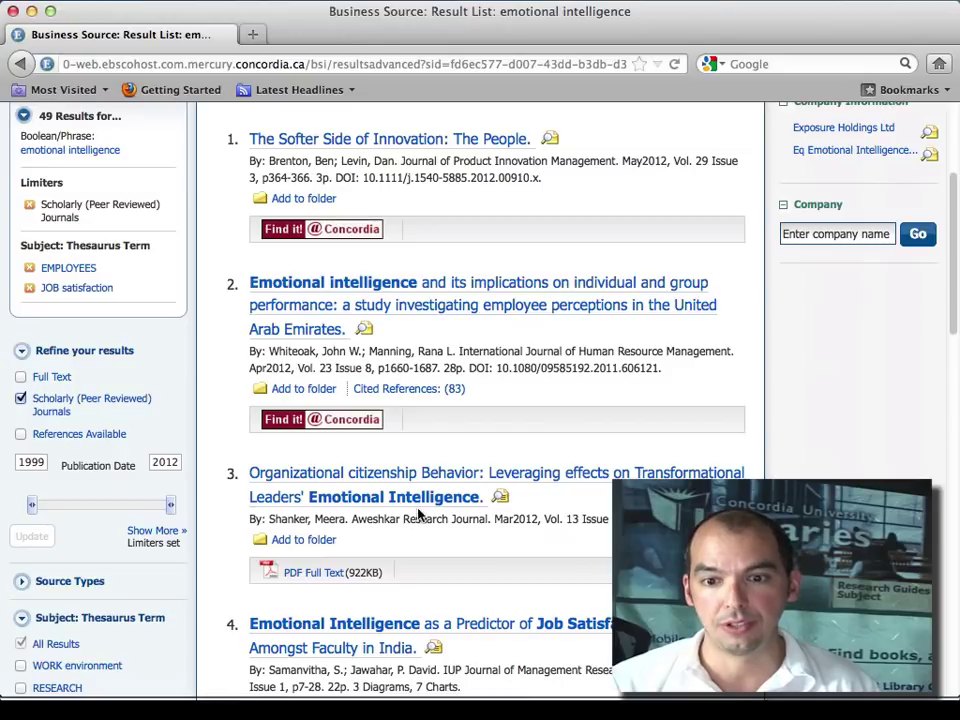
pyautogui.scroll(-2, 407, 532)
# - Open result 4's detailed record and highlight its subject terms
pyautogui.scroll(1, 407, 532)
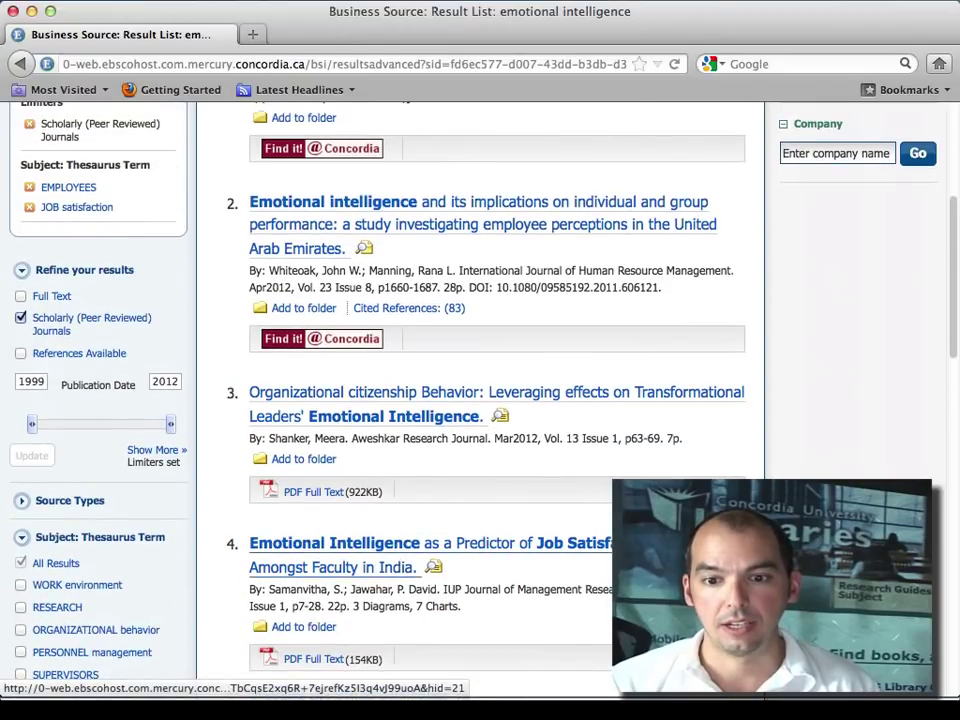
pyautogui.click(407, 536)
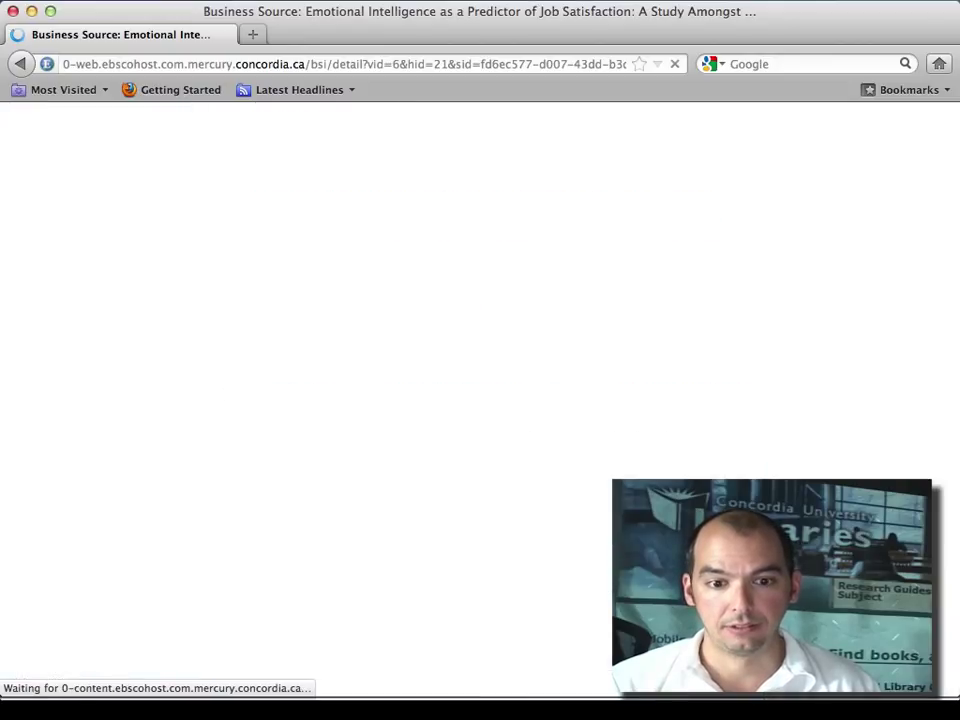
pyautogui.scroll(-3, 243, 380)
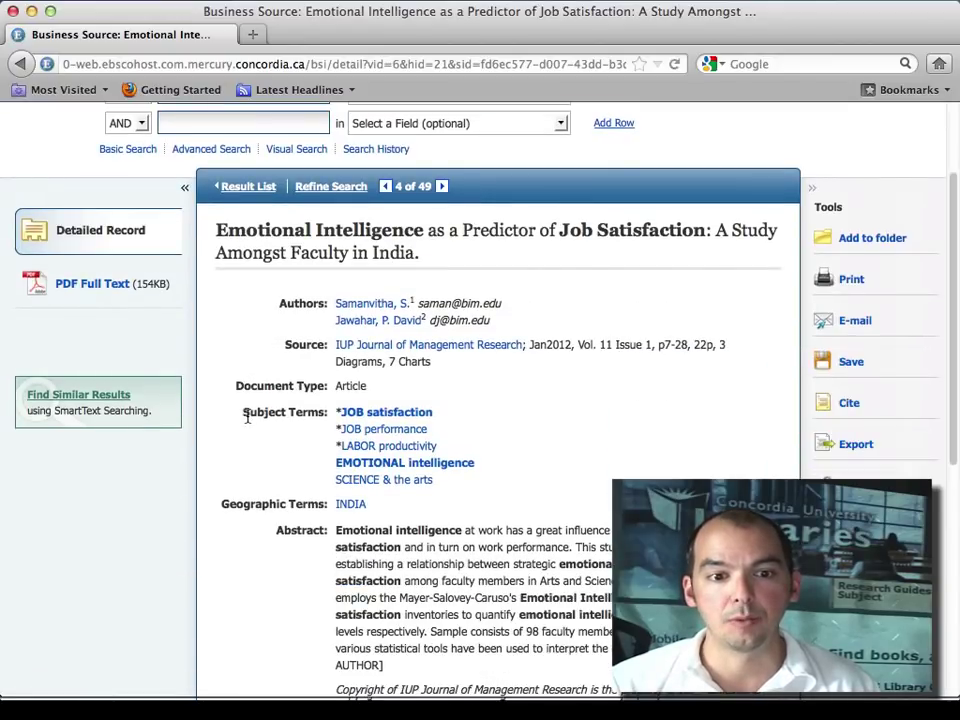
pyautogui.moveTo(244, 413); pyautogui.dragTo(502, 471)
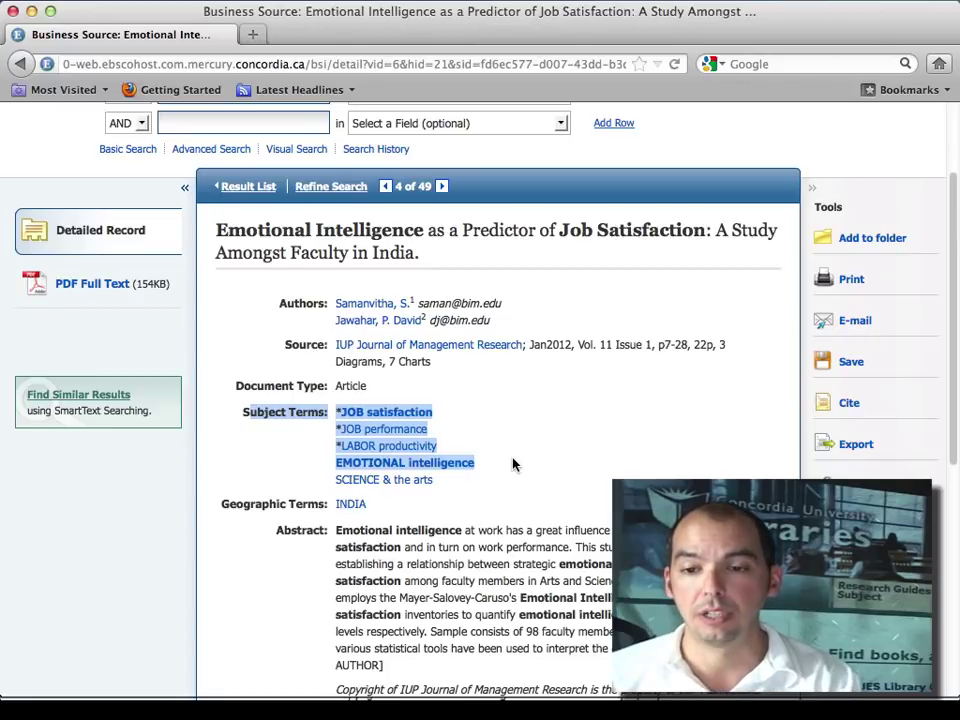
pyautogui.scroll(3, 513, 462)
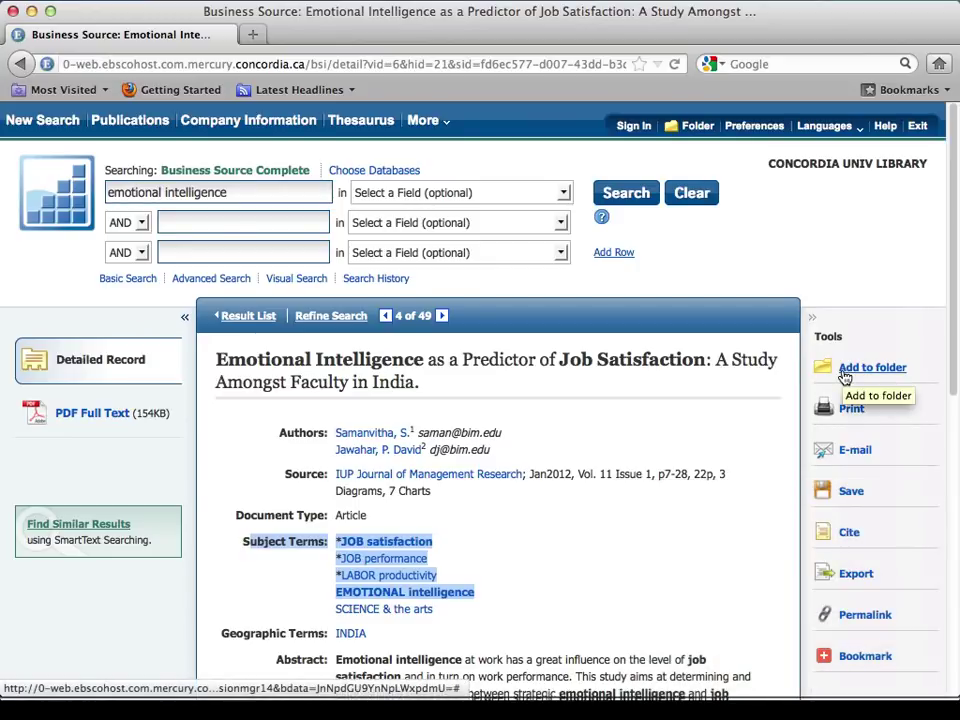
# - Add the open article, then results 6, 7 and 8, to the folder
pyautogui.click(845, 372)
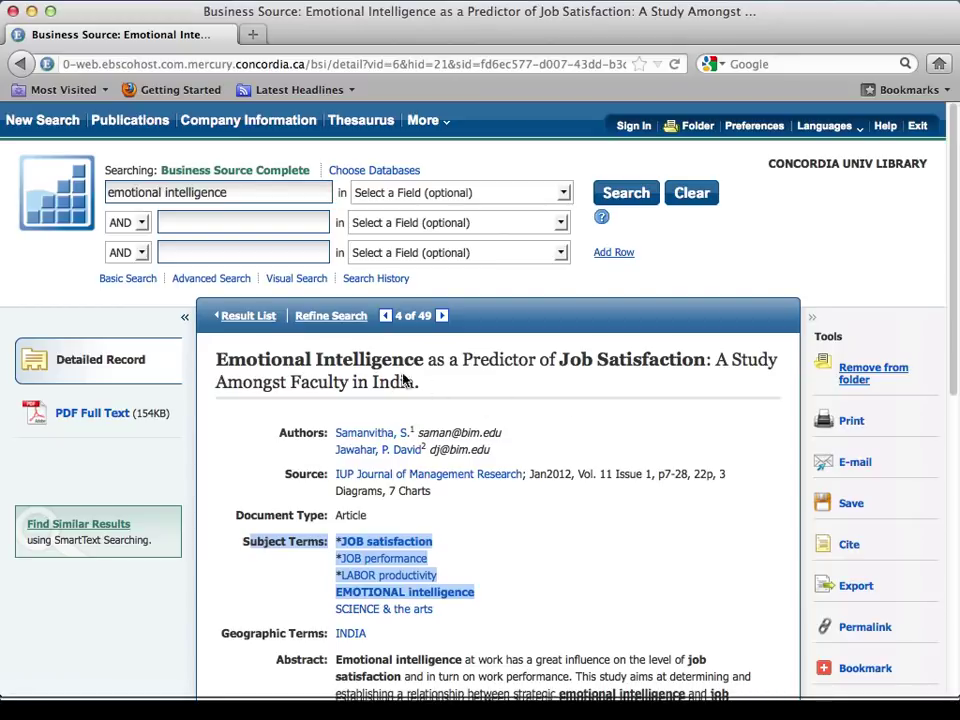
pyautogui.click(258, 325)
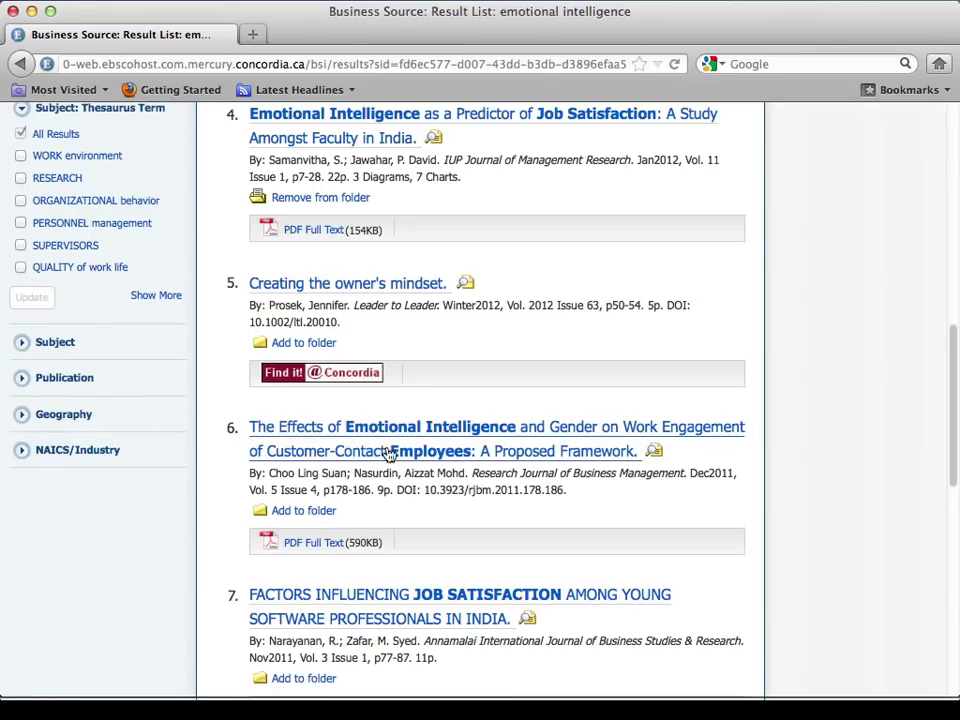
pyautogui.scroll(-2, 285, 448)
pyautogui.click(303, 404)
pyautogui.click(312, 573)
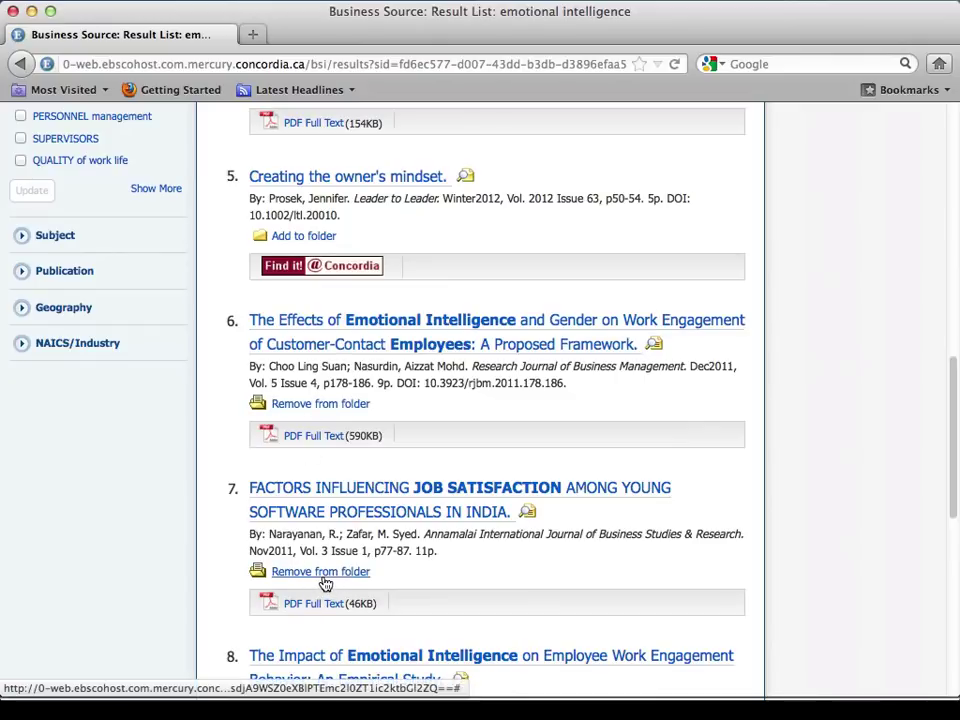
pyautogui.scroll(-3, 347, 581)
pyautogui.scroll(1, 330, 600)
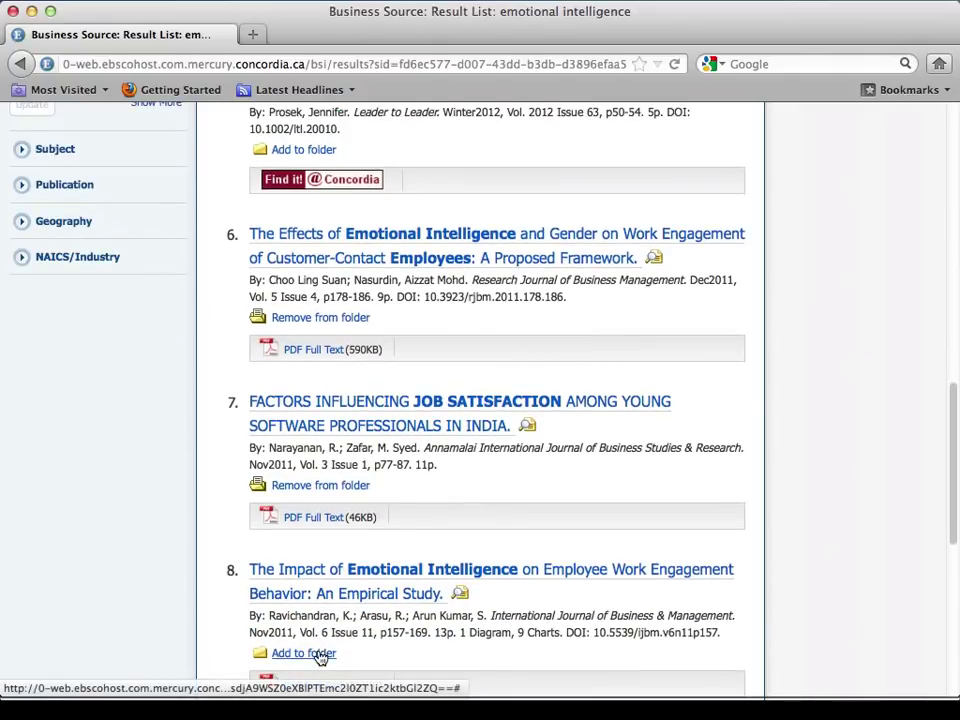
pyautogui.click(318, 646)
pyautogui.scroll(15, 456, 506)
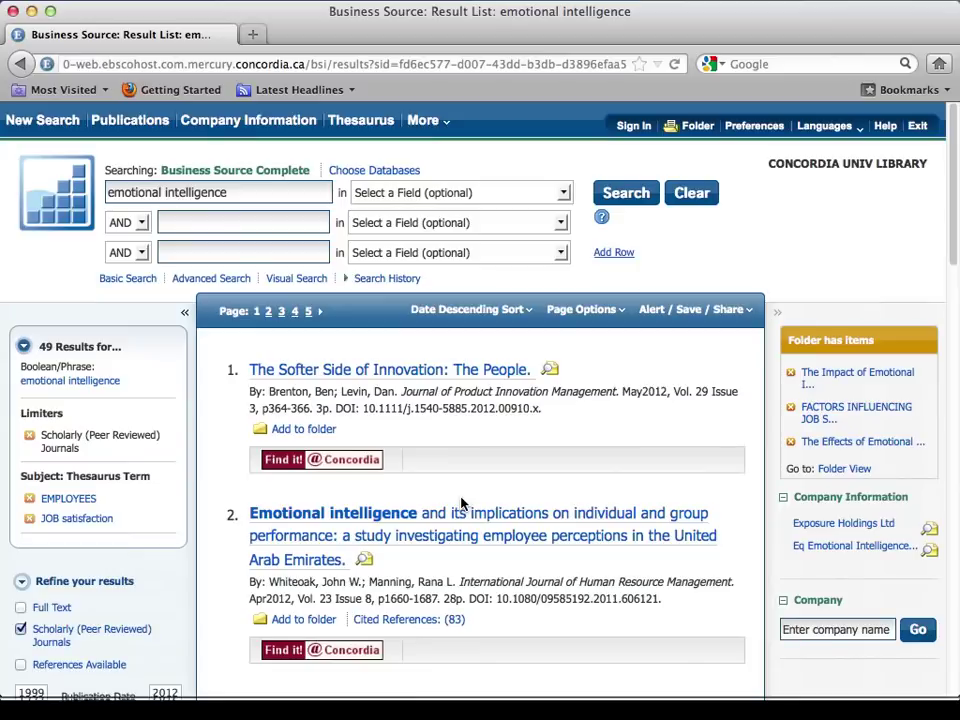
# - View the four articles saved in the folder
pyautogui.click(698, 130)
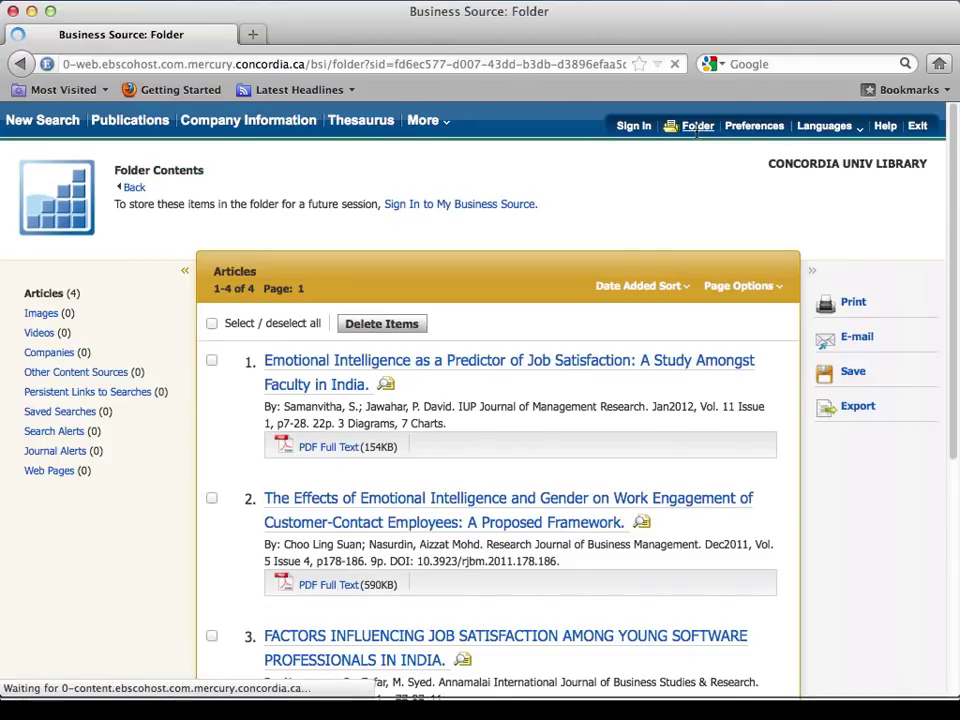
pyautogui.scroll(-4, 697, 132)
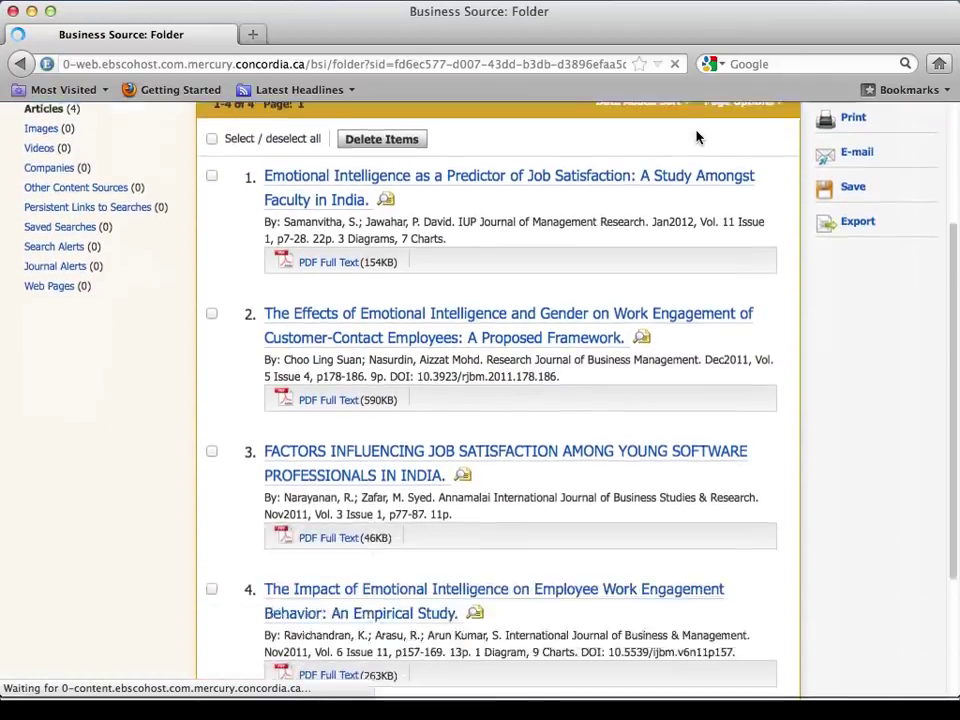
pyautogui.scroll(4, 697, 133)
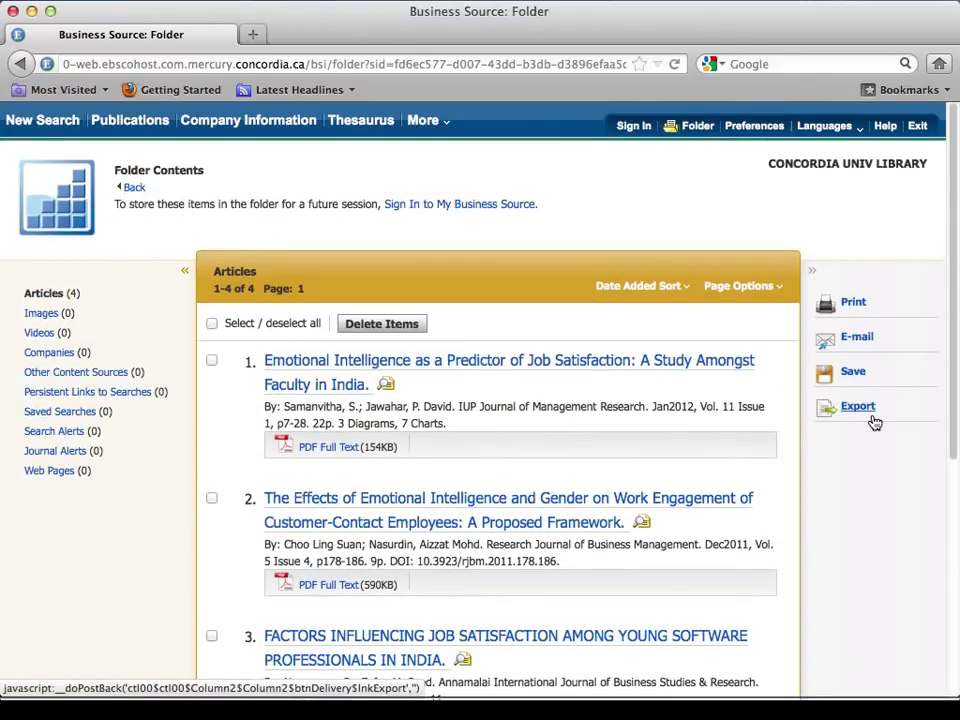
# - Export the folder articles via Direct Export to RefWorks and close the RefWorks login tab
pyautogui.click(862, 417)
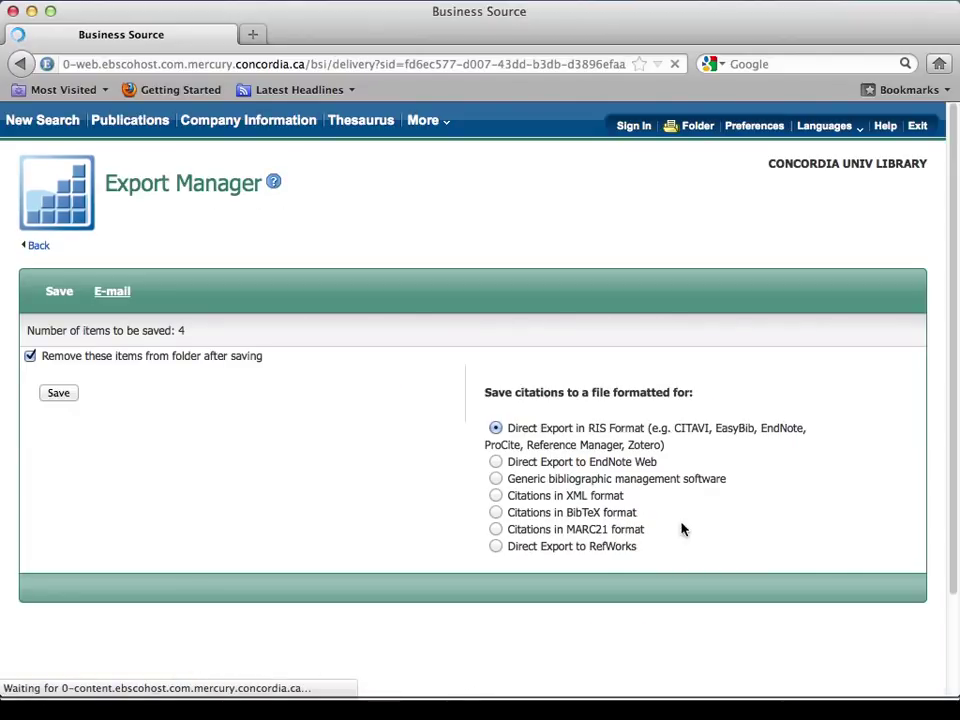
pyautogui.moveTo(634, 548); pyautogui.dragTo(588, 560)
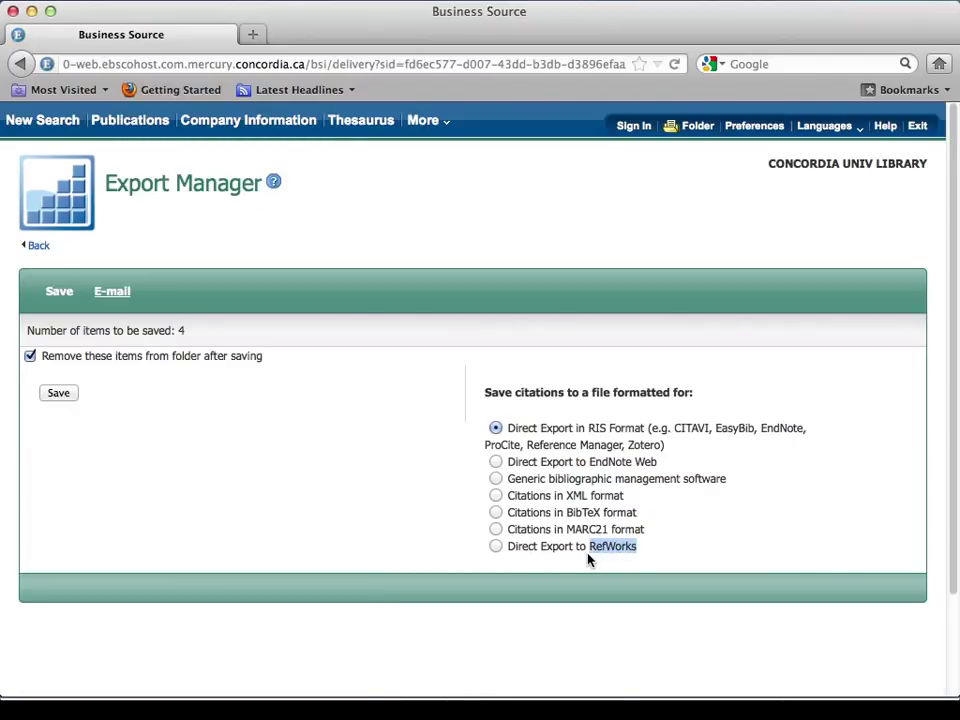
pyautogui.click(592, 549)
pyautogui.click(76, 397)
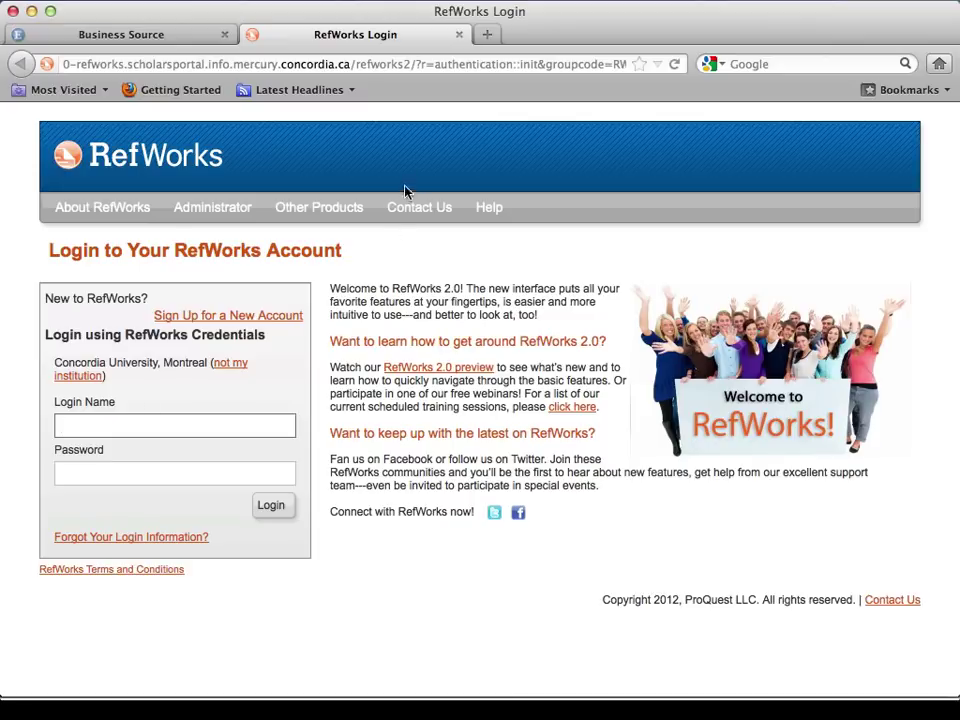
pyautogui.click(459, 34)
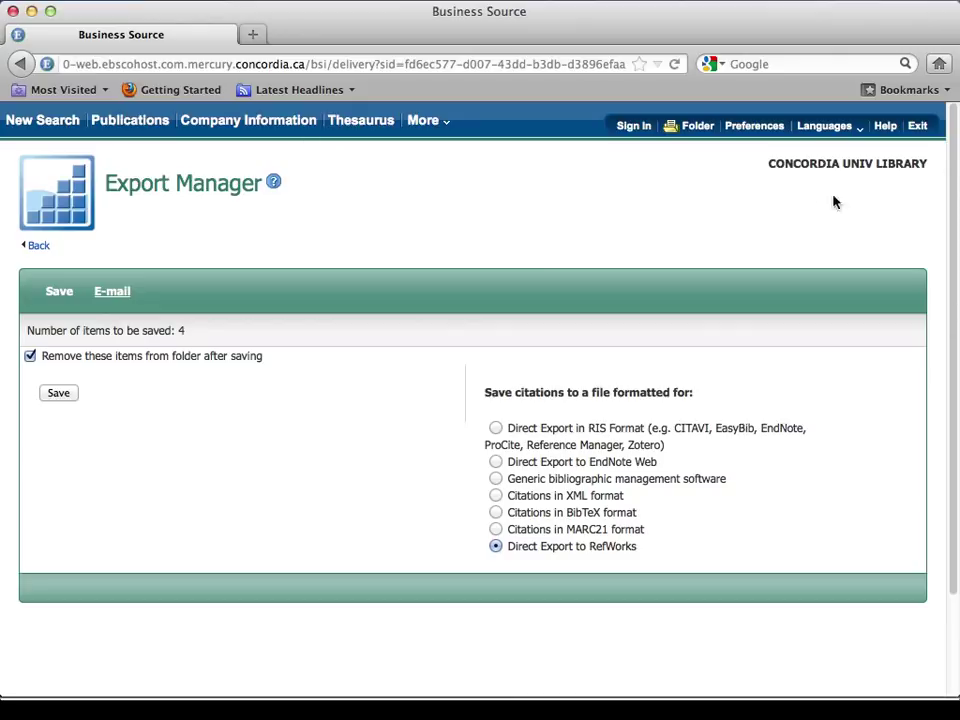
# - Start a new, empty advanced search from the New Search toolbar link
pyautogui.click(68, 122)
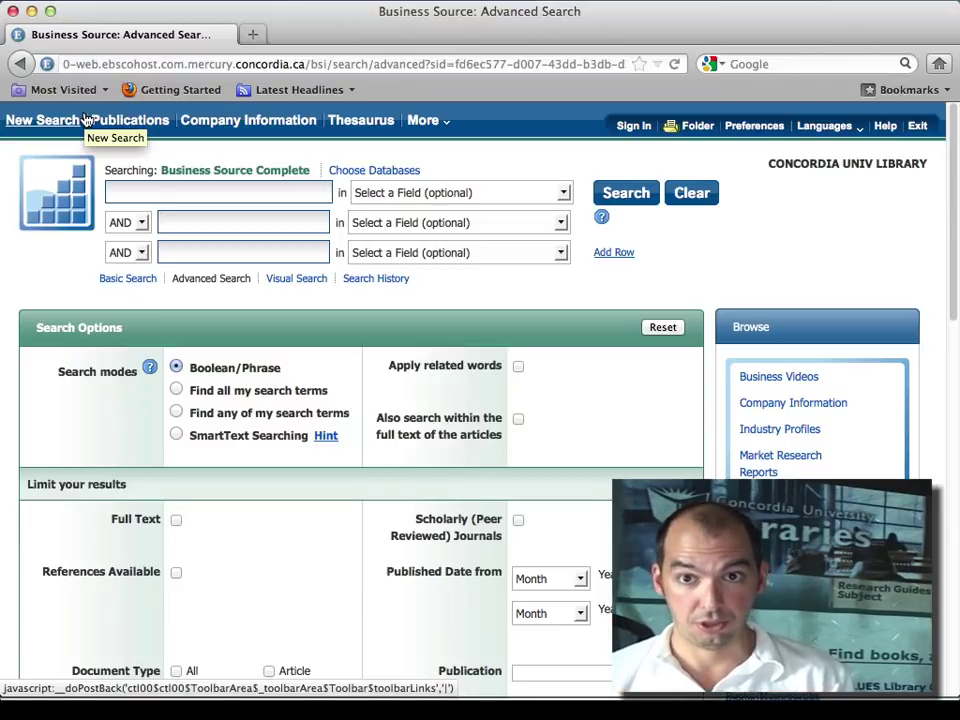
# - Limit Publication Type to Industry Profile, Country Report and Trade Publication
pyautogui.scroll(-5, 78, 130)
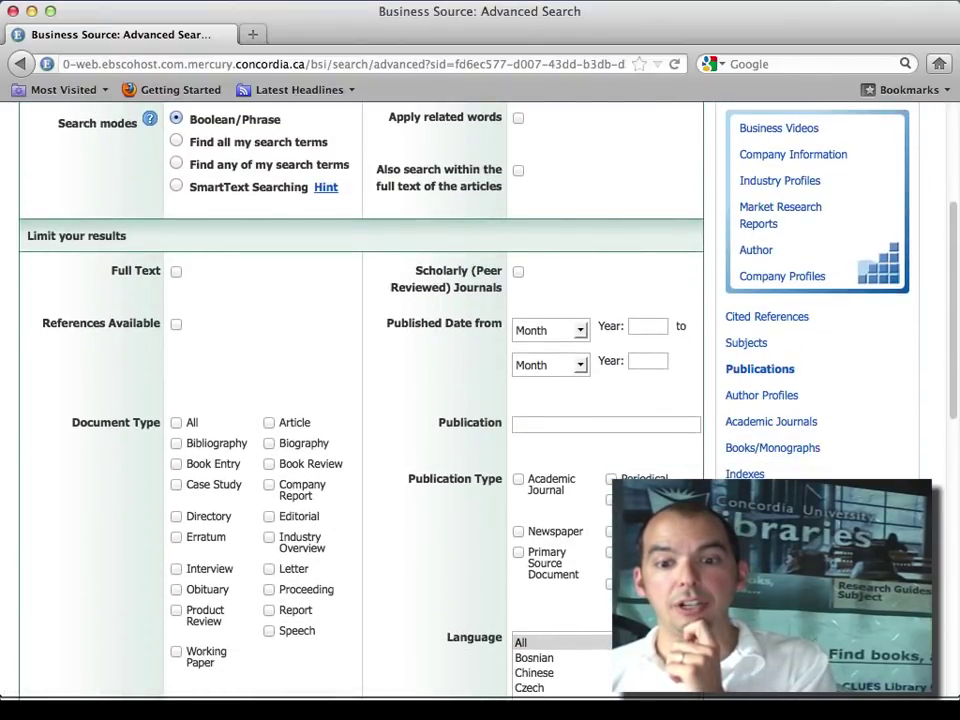
pyautogui.click(610, 552)
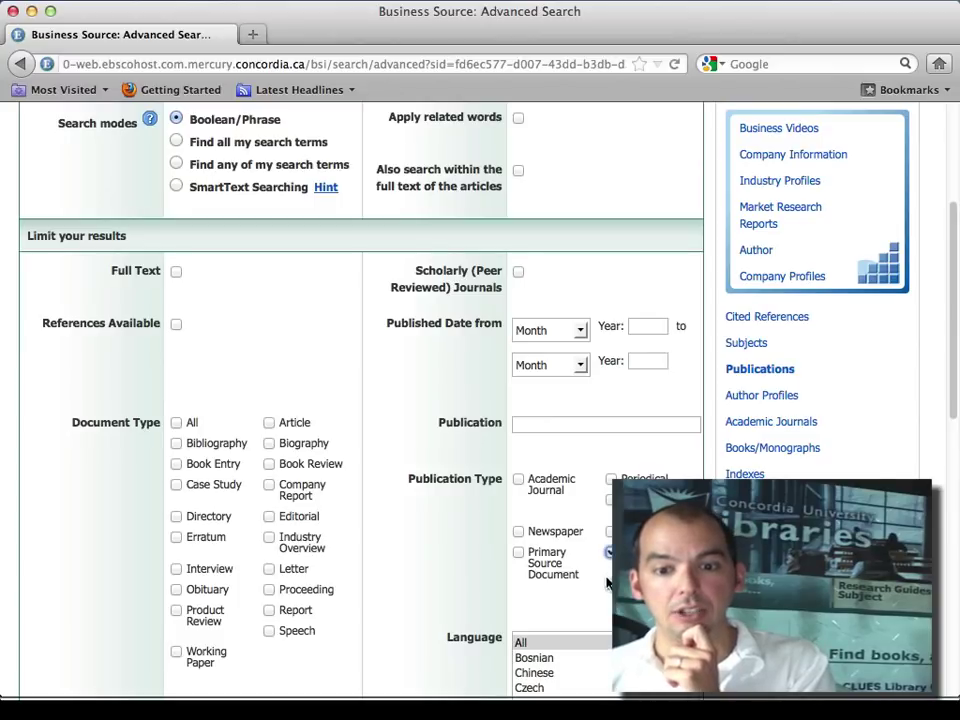
pyautogui.click(609, 585)
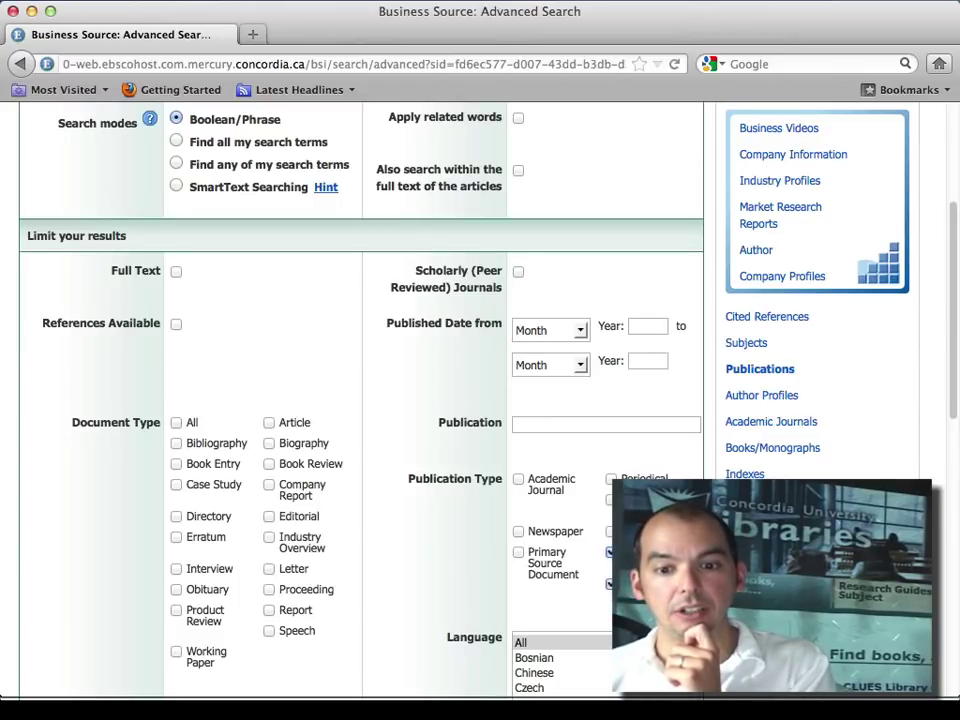
pyautogui.scroll(3, 379, 443)
pyautogui.scroll(-6, 401, 518)
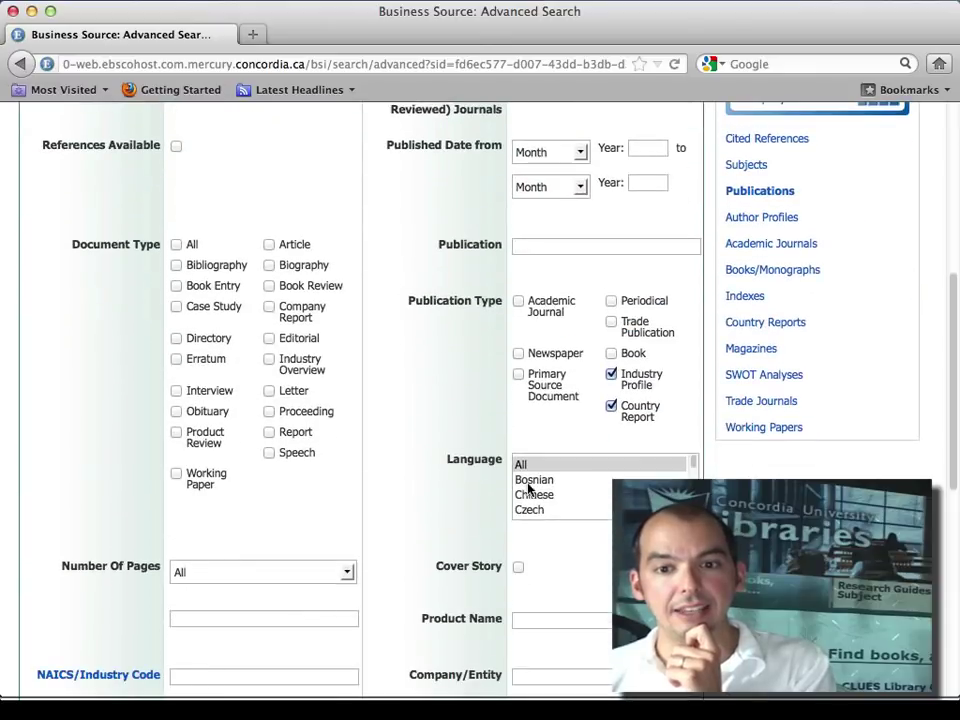
pyautogui.click(611, 322)
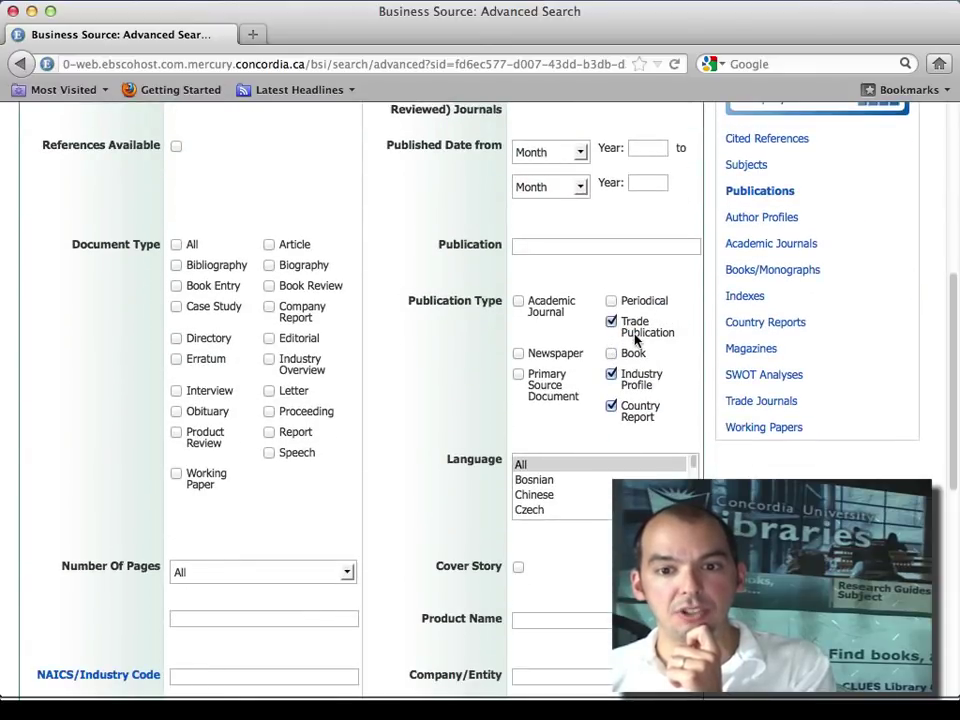
pyautogui.scroll(5, 635, 341)
# - Search for 'organic pet food' in the first search box
pyautogui.click(212, 193)
pyautogui.write('o')
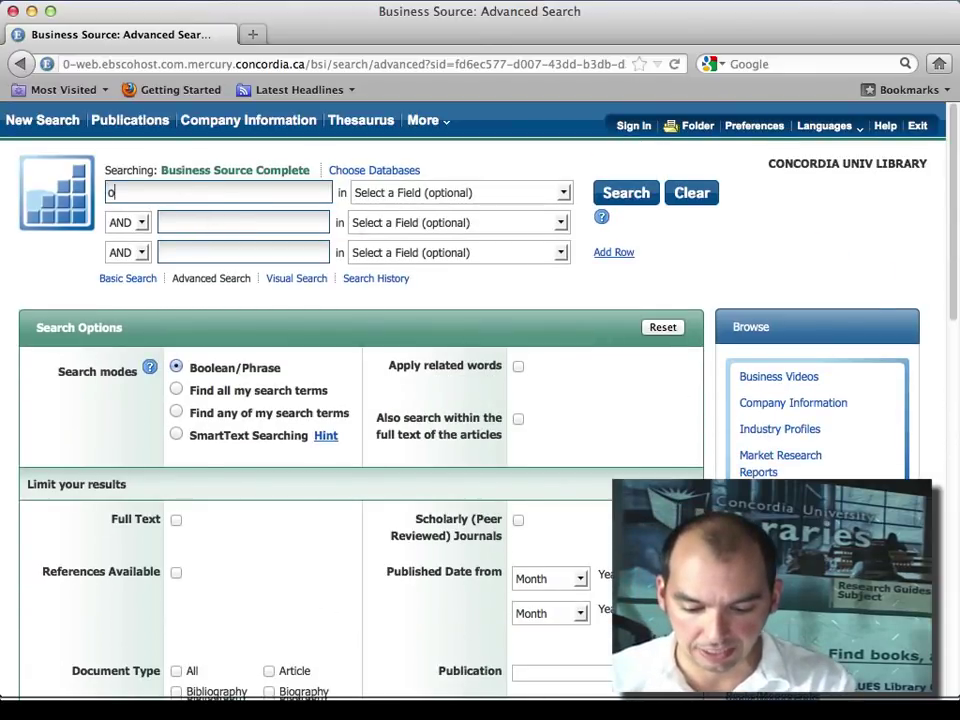
pyautogui.write('rganic pet food')
pyautogui.click(634, 200)
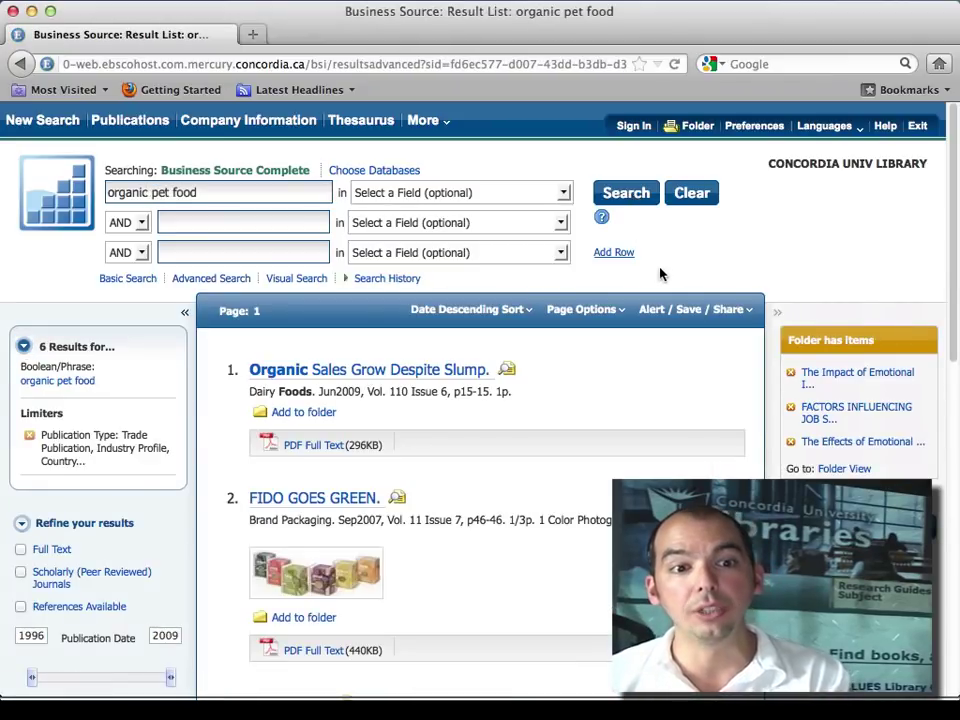
# - Check the applied publication-type limits and Brand Packaging source, then open the FIDO GOES GREEN record
pyautogui.scroll(-3, 666, 276)
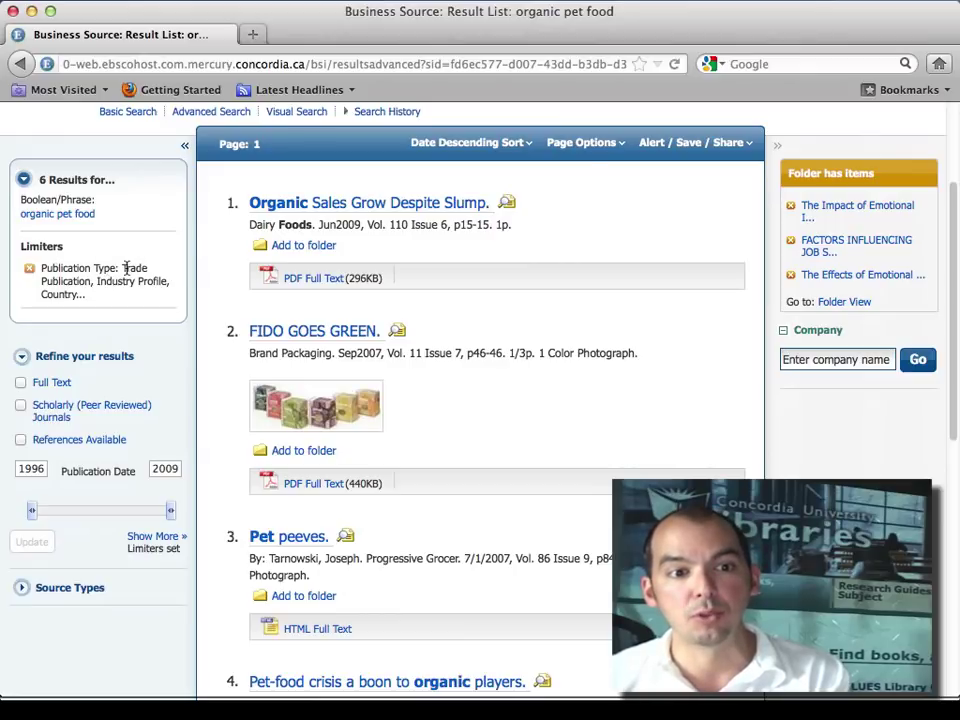
pyautogui.moveTo(126, 268); pyautogui.dragTo(150, 297)
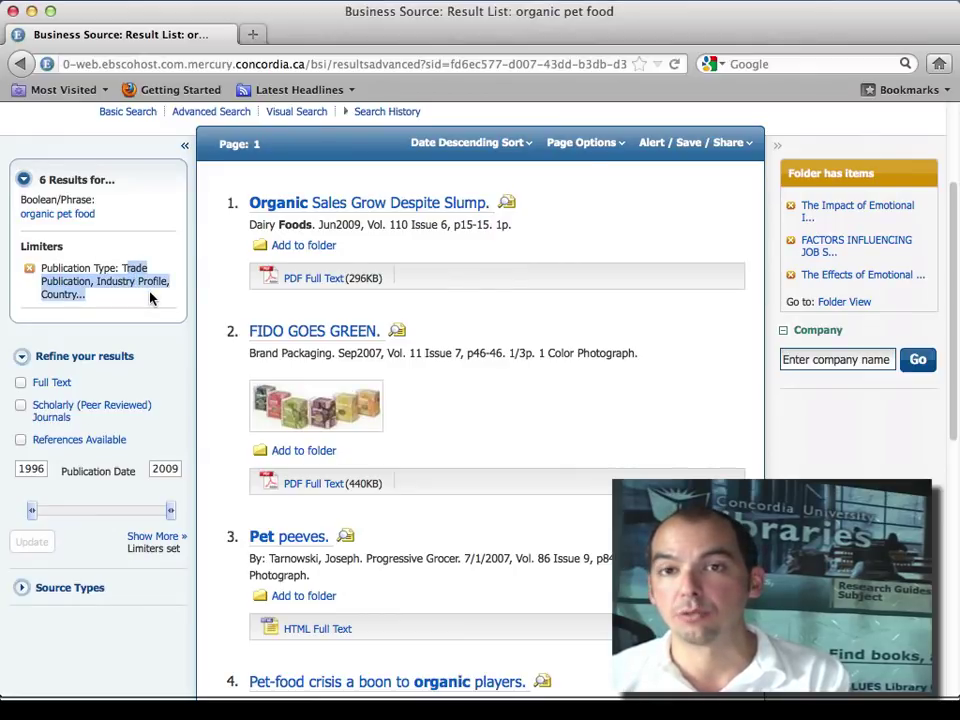
pyautogui.scroll(-2, 180, 306)
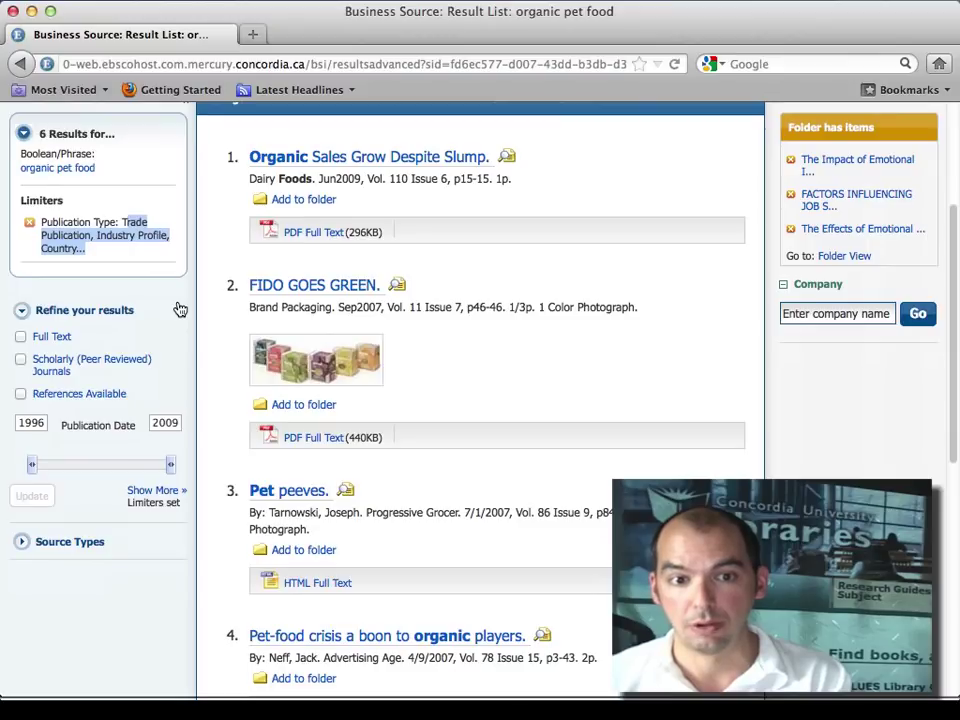
pyautogui.moveTo(250, 307); pyautogui.dragTo(328, 311)
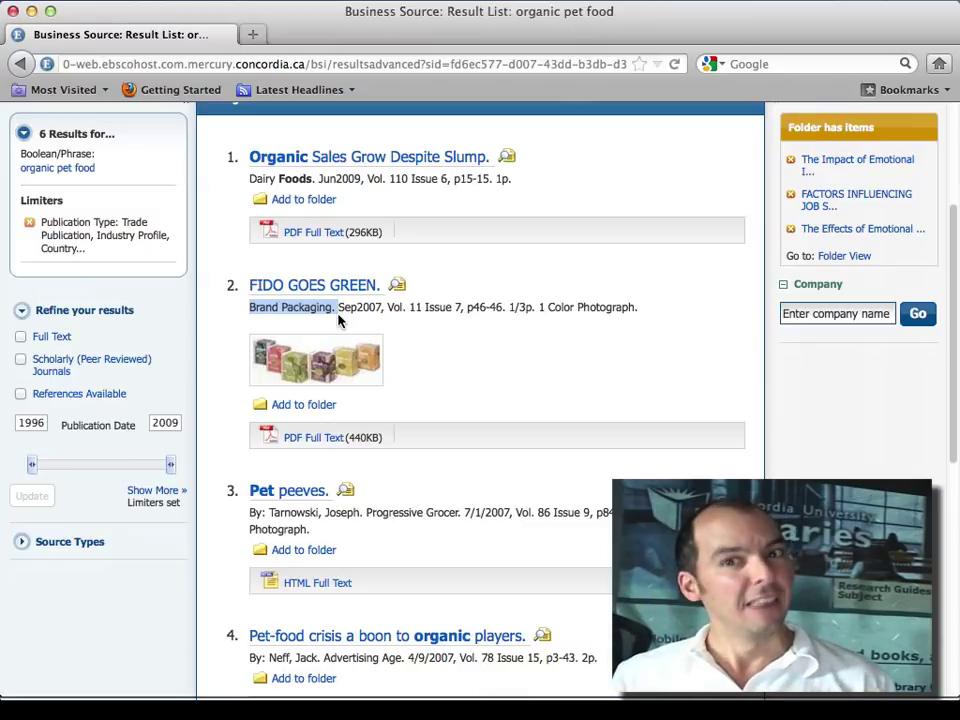
pyautogui.click(339, 321)
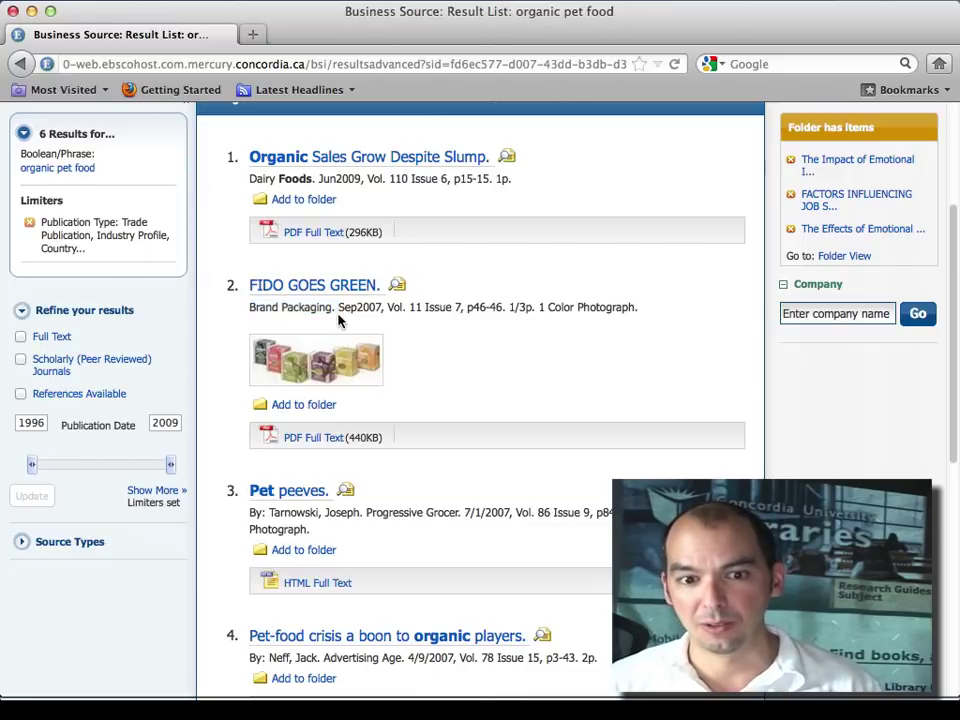
pyautogui.click(345, 288)
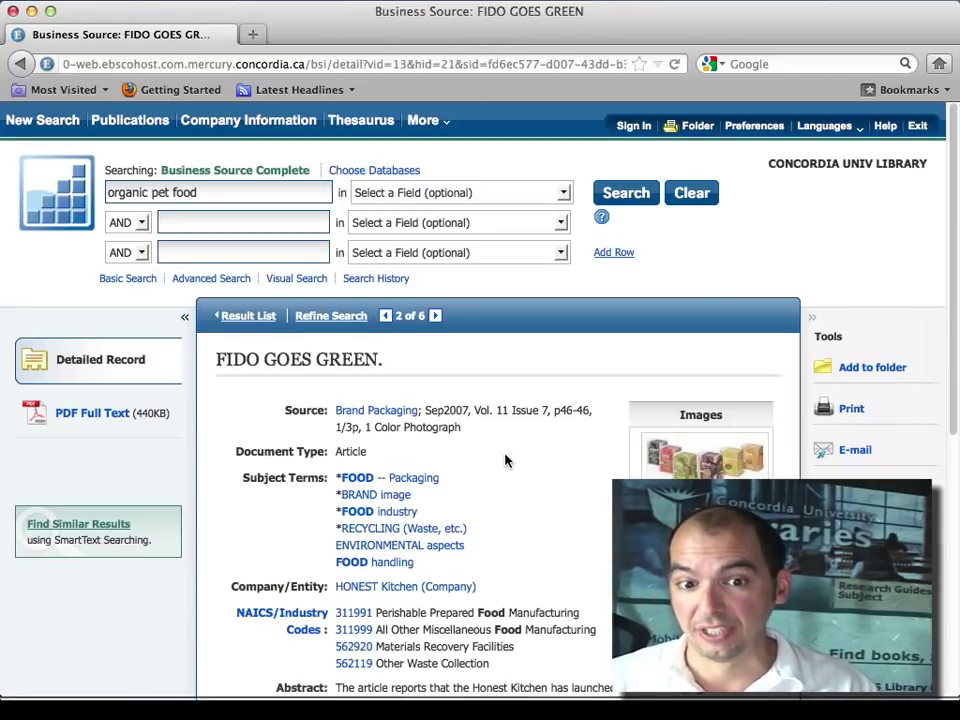
# - View the Brand Packaging publication details and its Alert / Save / Share options
pyautogui.click(367, 416)
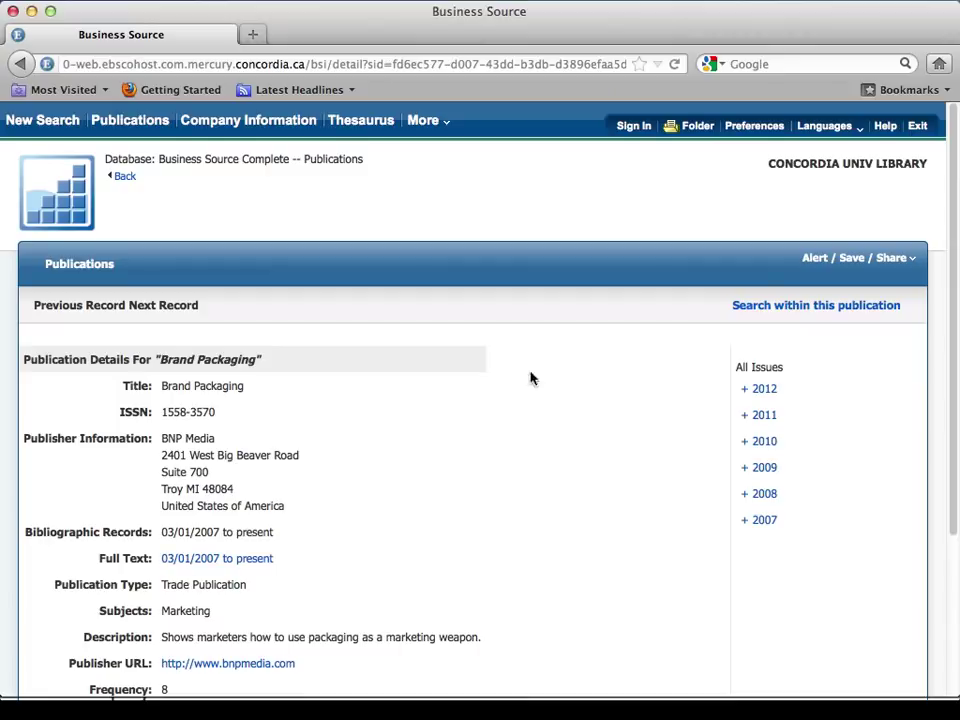
pyautogui.click(897, 266)
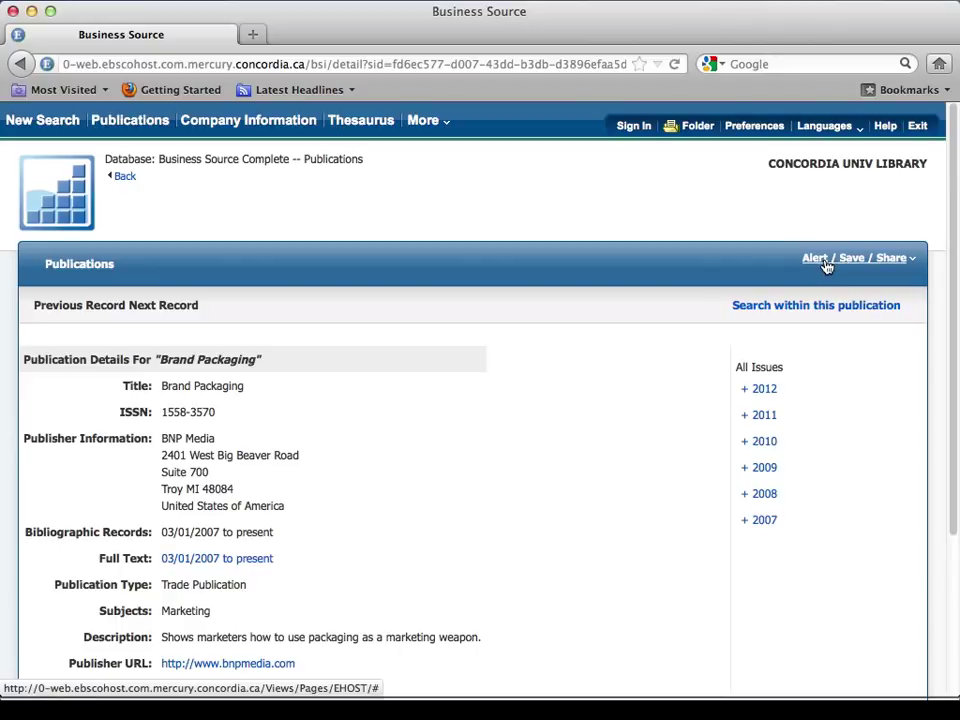
# - Return to a blank advanced search form with no limits applied
pyautogui.scroll(-3, 494, 457)
pyautogui.scroll(3, 495, 455)
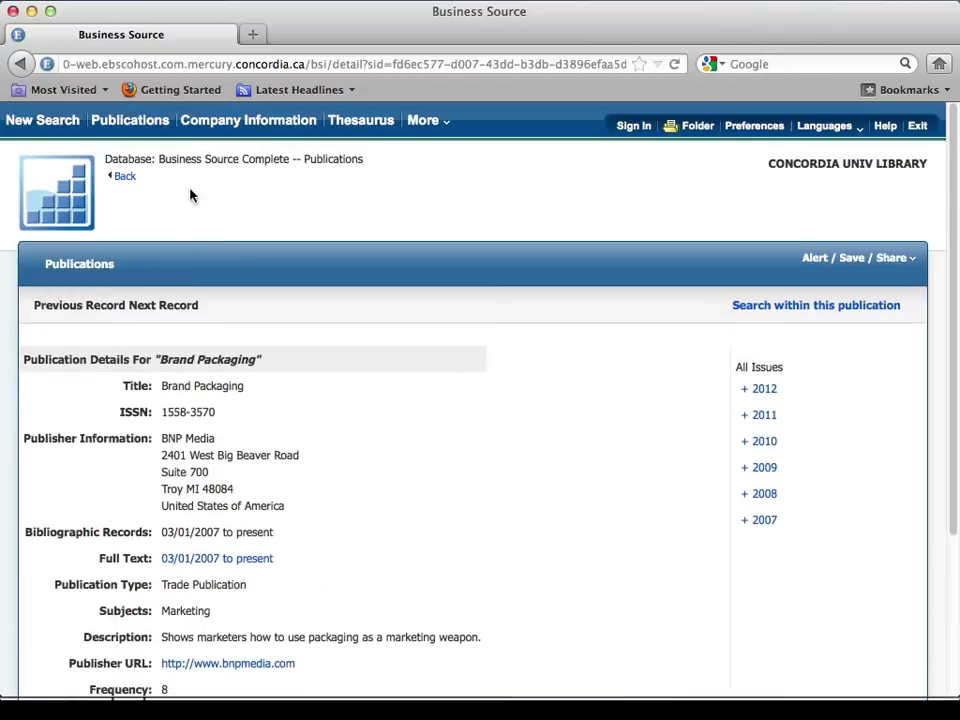
pyautogui.click(32, 125)
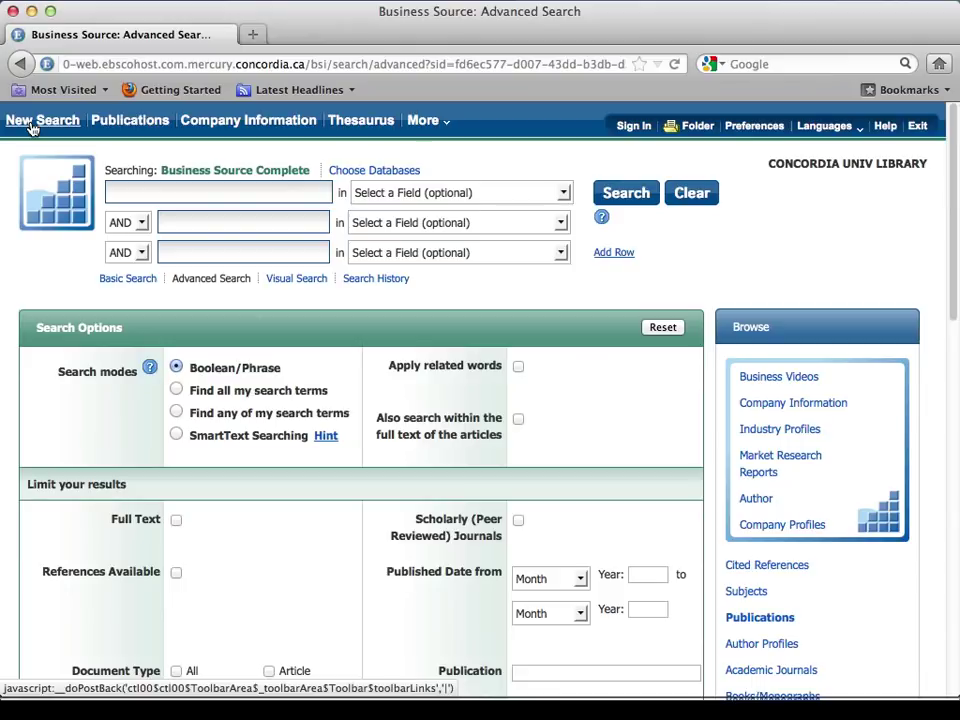
pyautogui.scroll(-2, 199, 305)
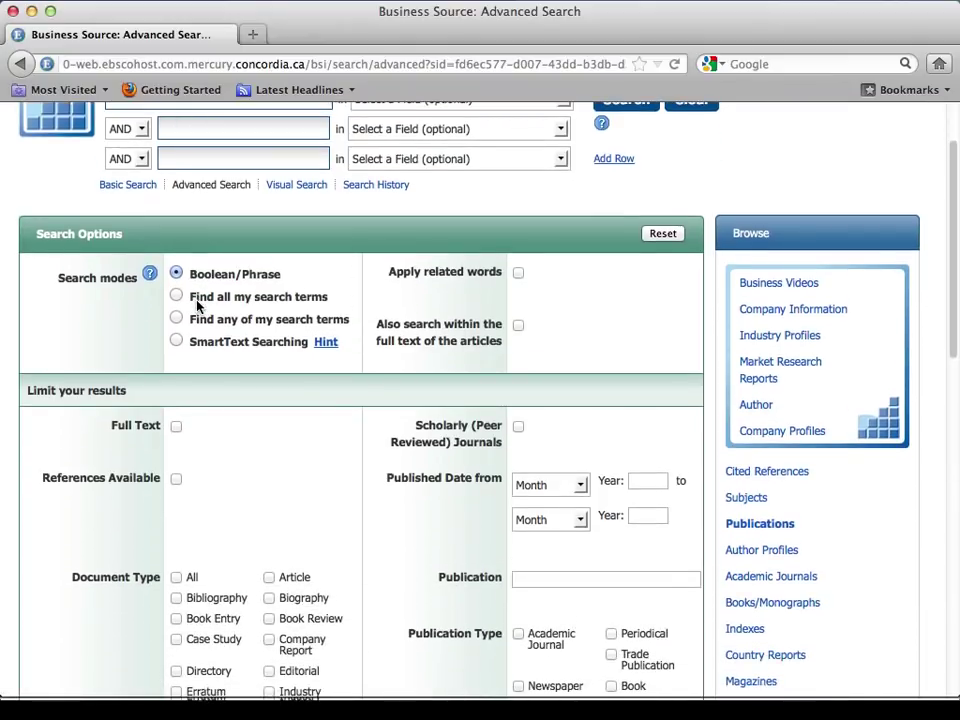
pyautogui.scroll(-5, 199, 309)
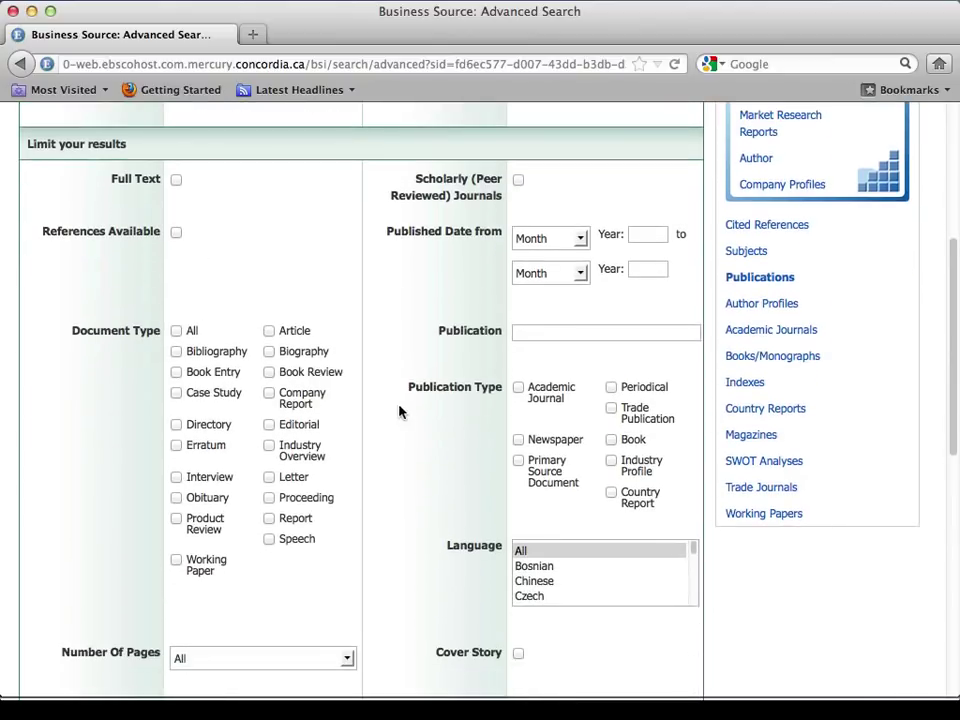
pyautogui.moveTo(408, 393); pyautogui.dragTo(670, 520)
pyautogui.click(666, 519)
pyautogui.moveTo(868, 470); pyautogui.dragTo(724, 465)
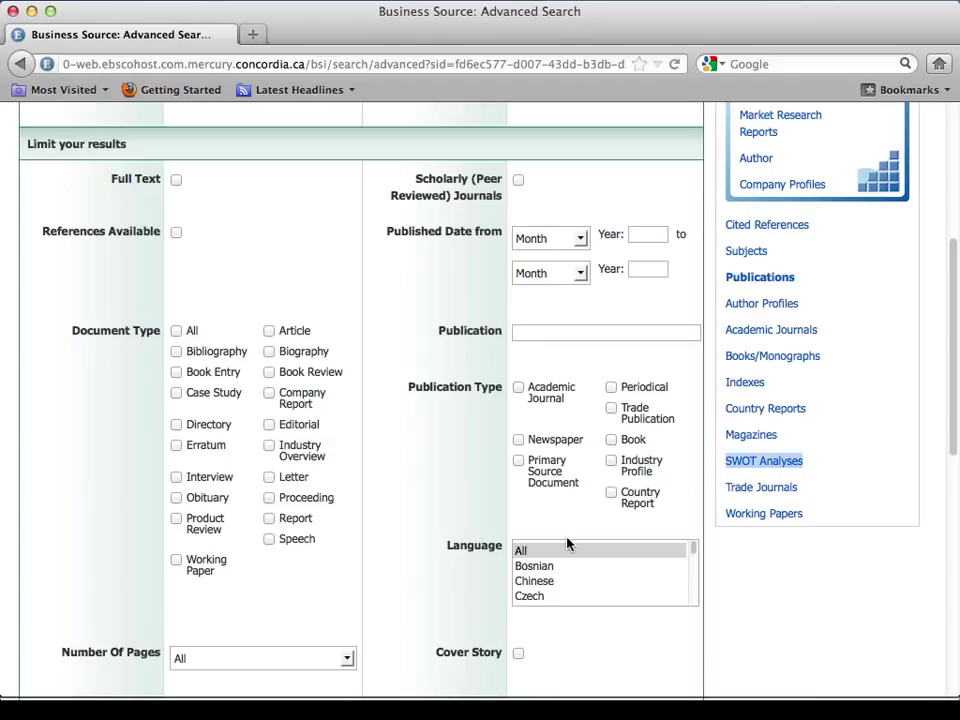
pyautogui.scroll(5, 567, 544)
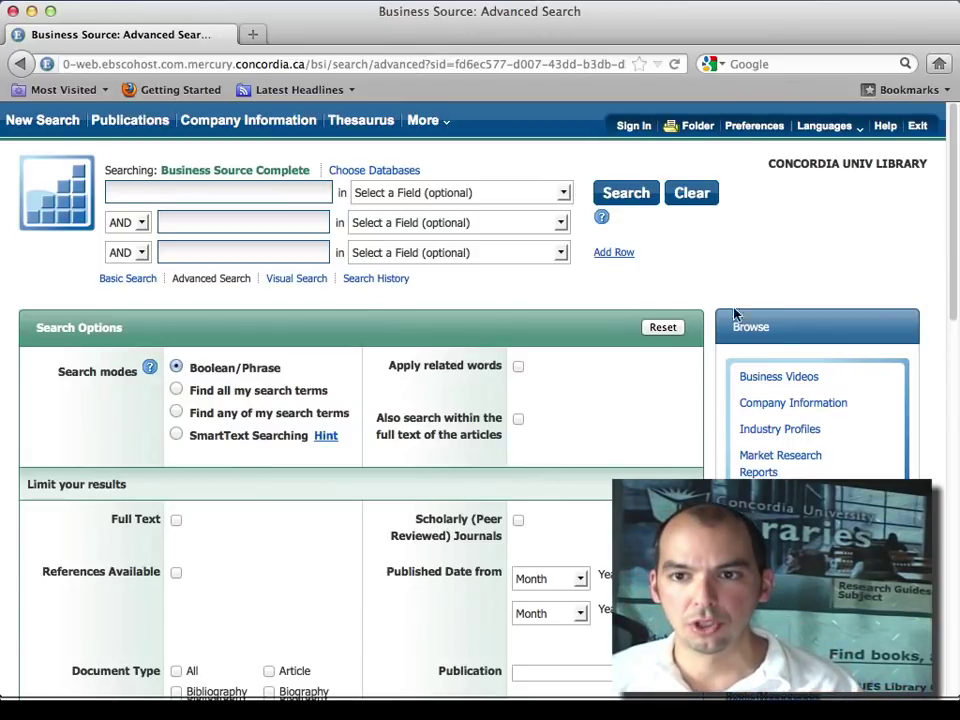
pyautogui.click(274, 66)
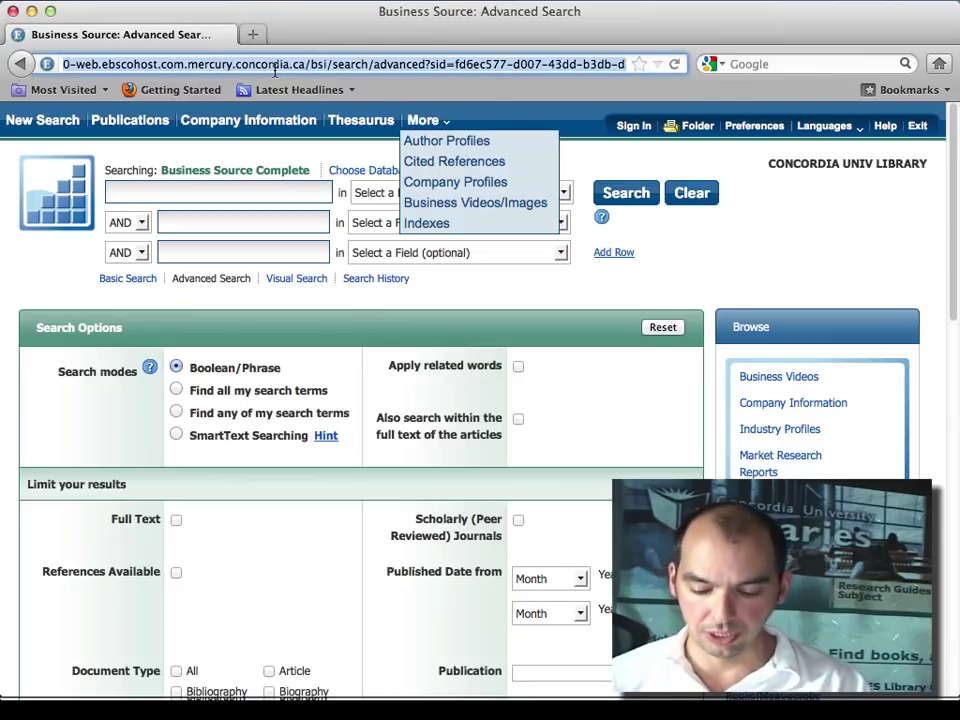